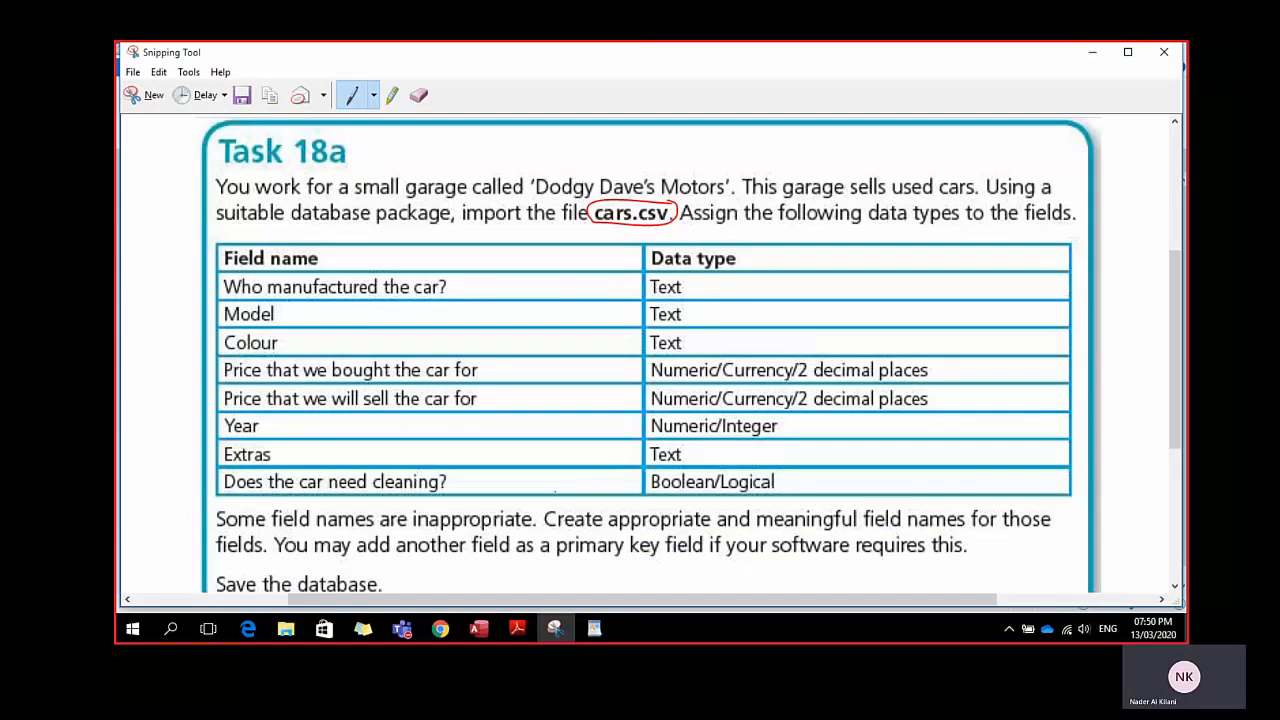
# Review the Task 18p instructions in Adobe Reader and the Task 18a field table in Snipping Tool.
pyautogui.click(517, 630)
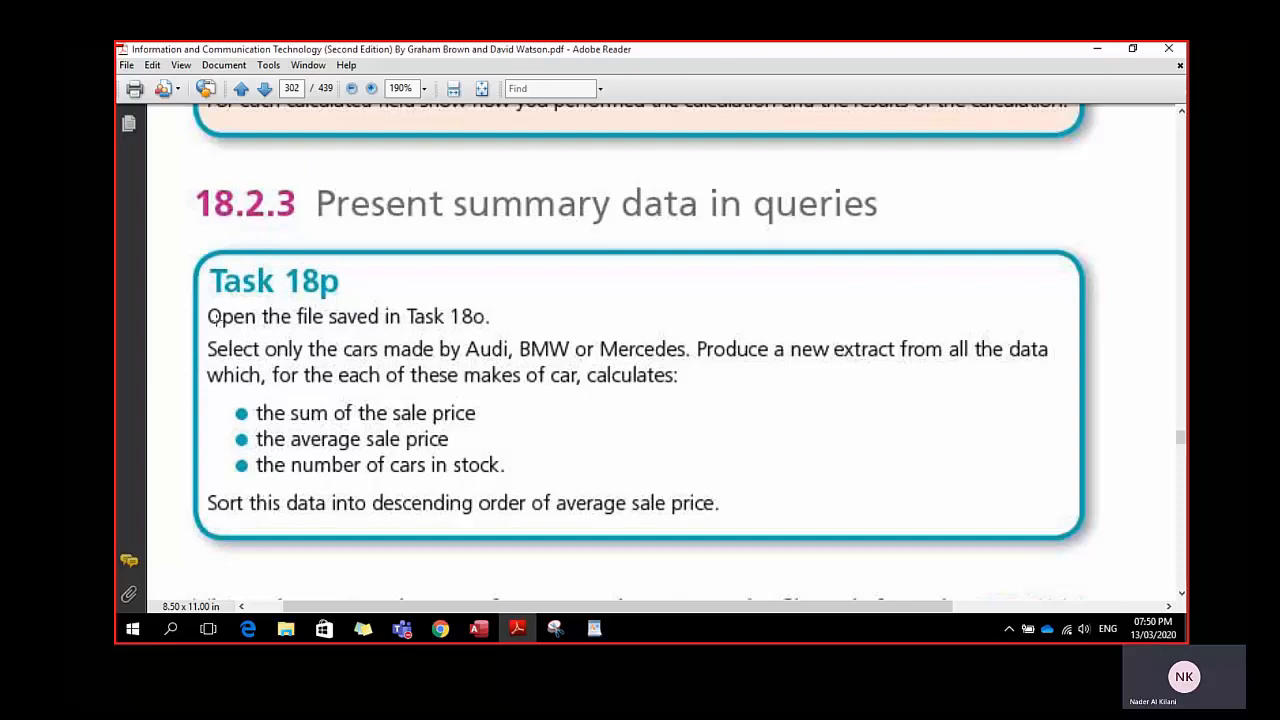
pyautogui.moveTo(290, 320); pyautogui.dragTo(492, 318)
pyautogui.click(492, 318)
pyautogui.click(424, 160)
pyautogui.click(527, 631)
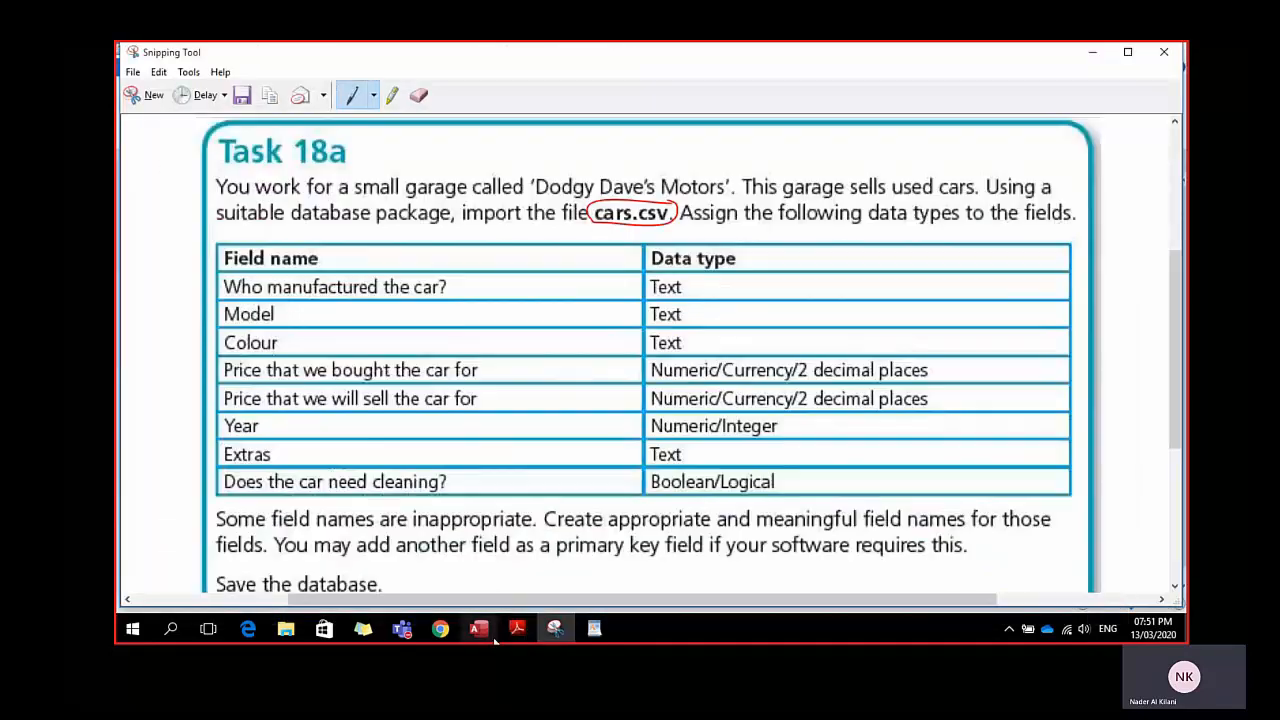
# Switch to the Access database and close the open Cars Query datasheet.
pyautogui.click(484, 632)
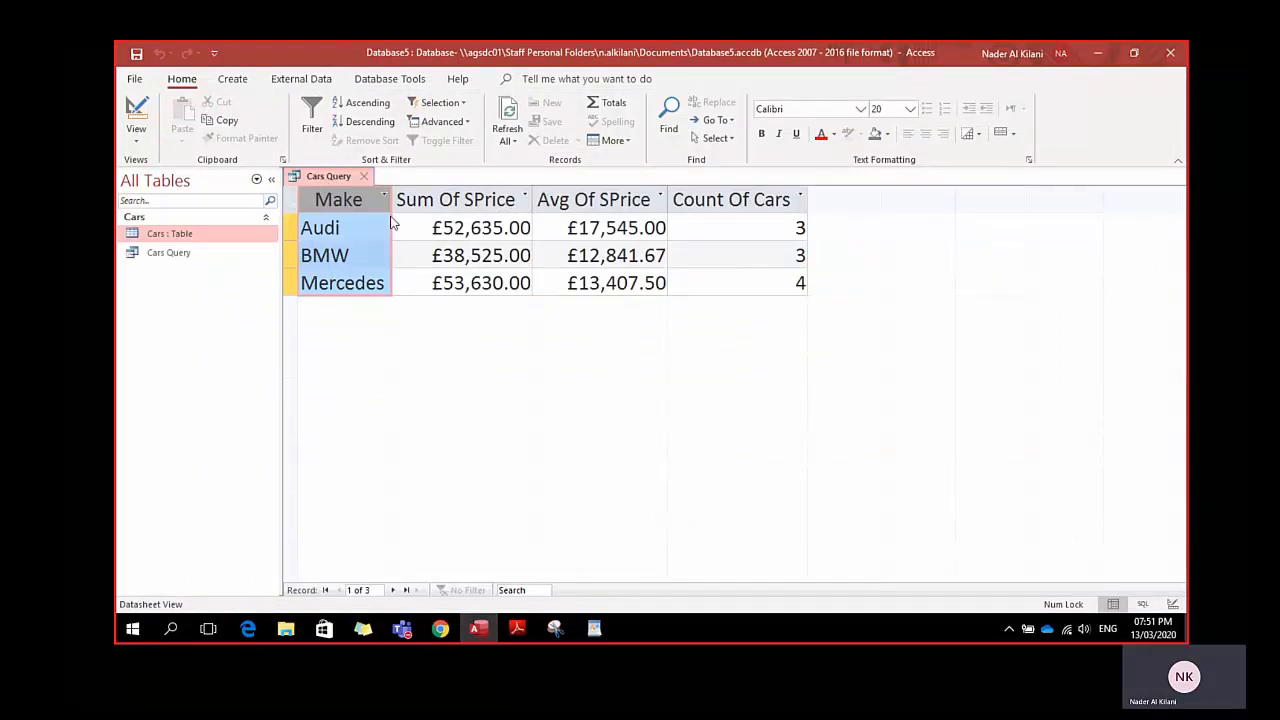
pyautogui.click(183, 235)
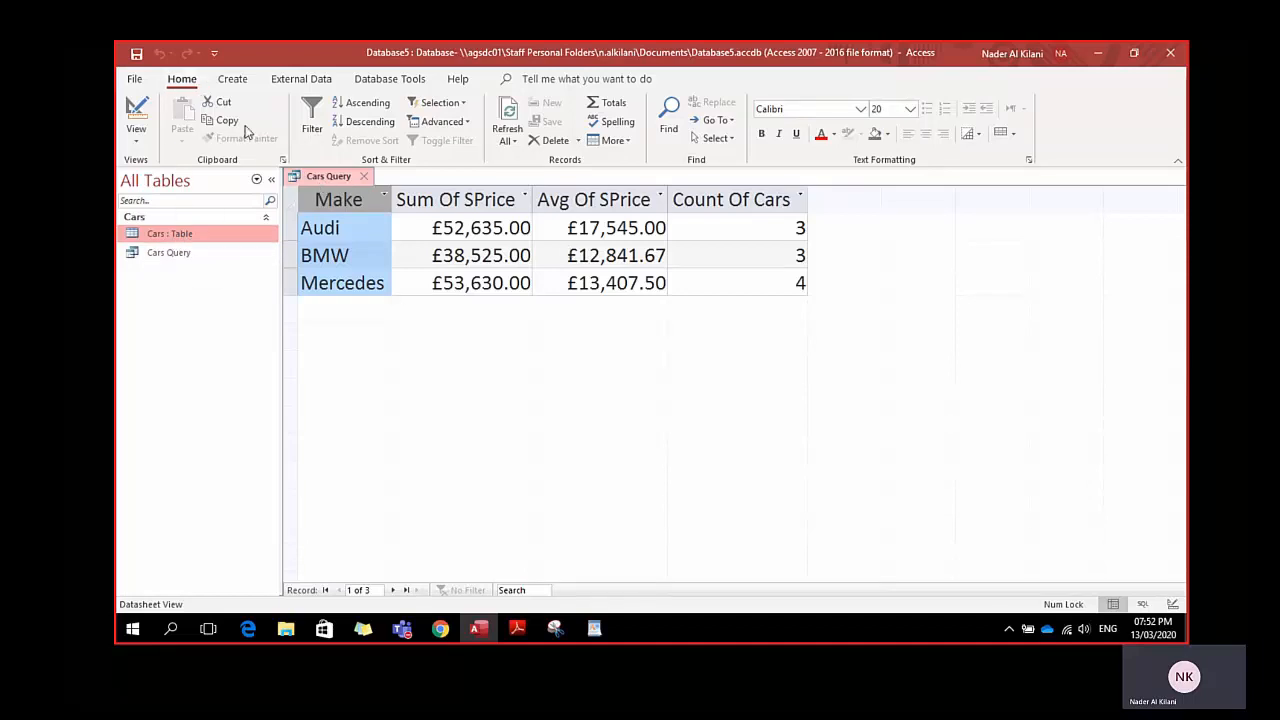
pyautogui.rightClick(320, 178)
pyautogui.click(348, 207)
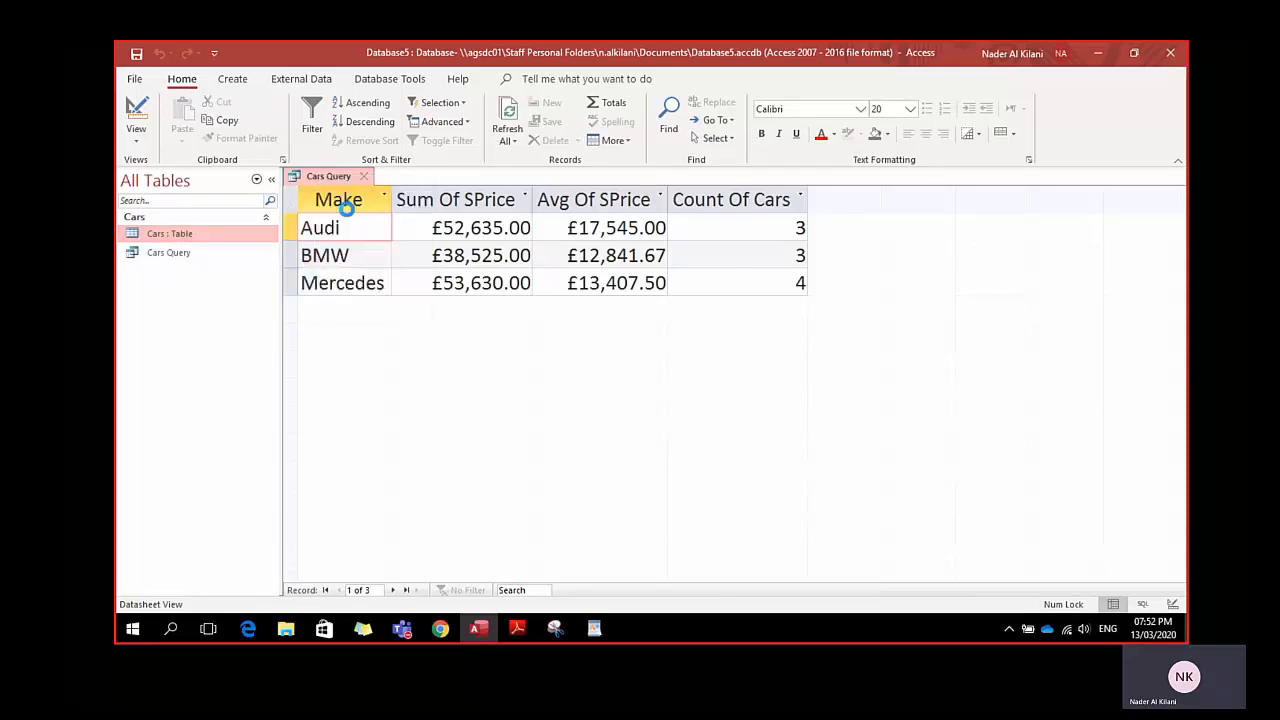
# Check the Task 18p brief in Adobe Reader and start a new query in Access with the Simple Query Wizard.
pyautogui.click(232, 78)
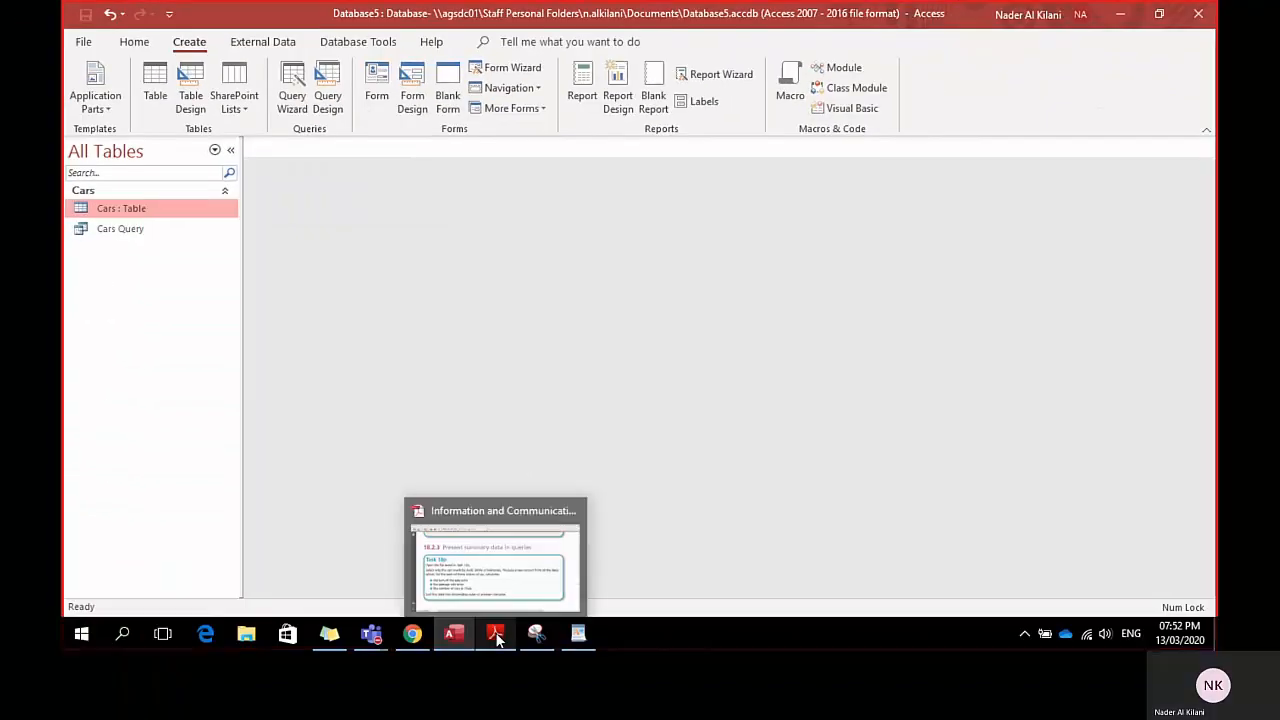
pyautogui.click(495, 632)
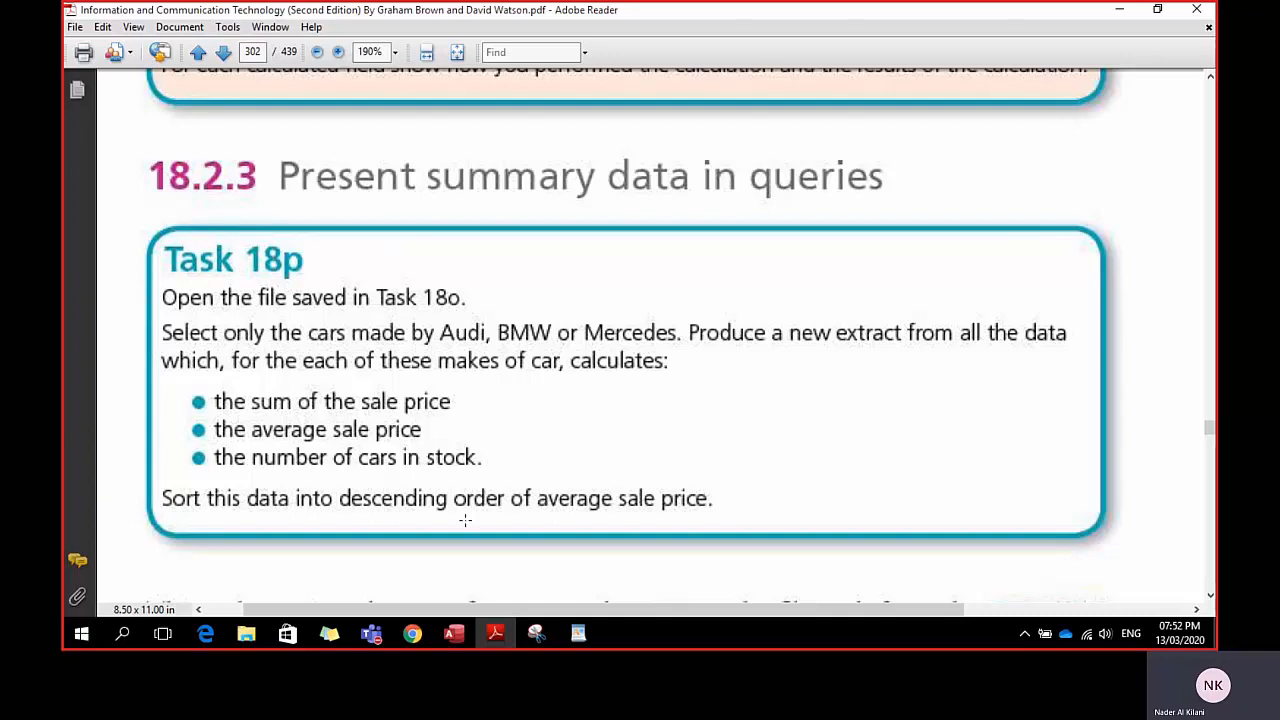
pyautogui.click(454, 632)
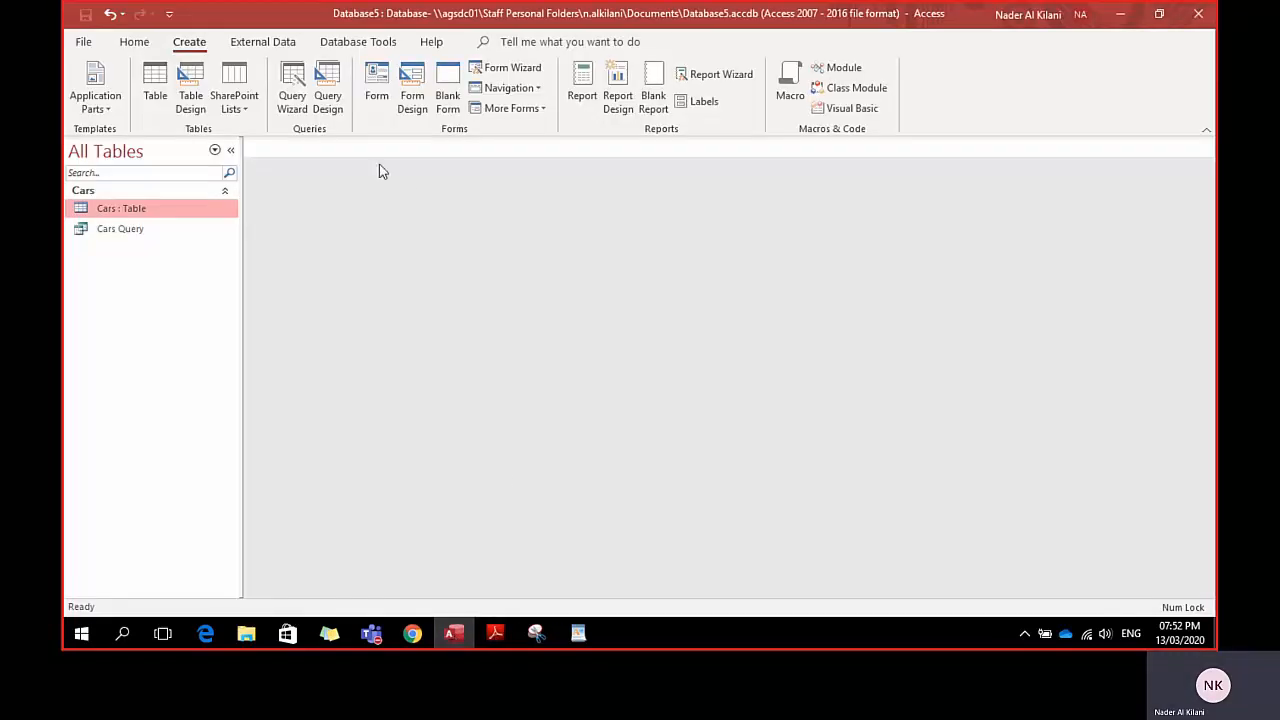
pyautogui.click(295, 110)
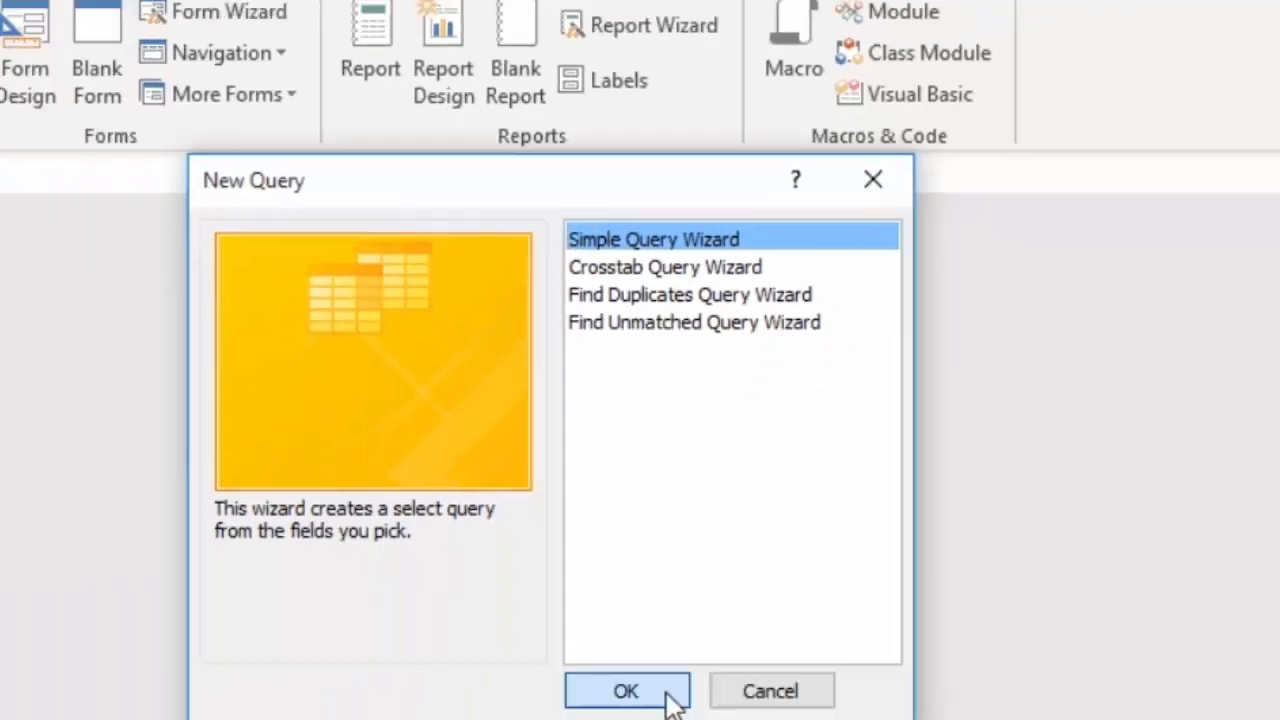
pyautogui.click(663, 697)
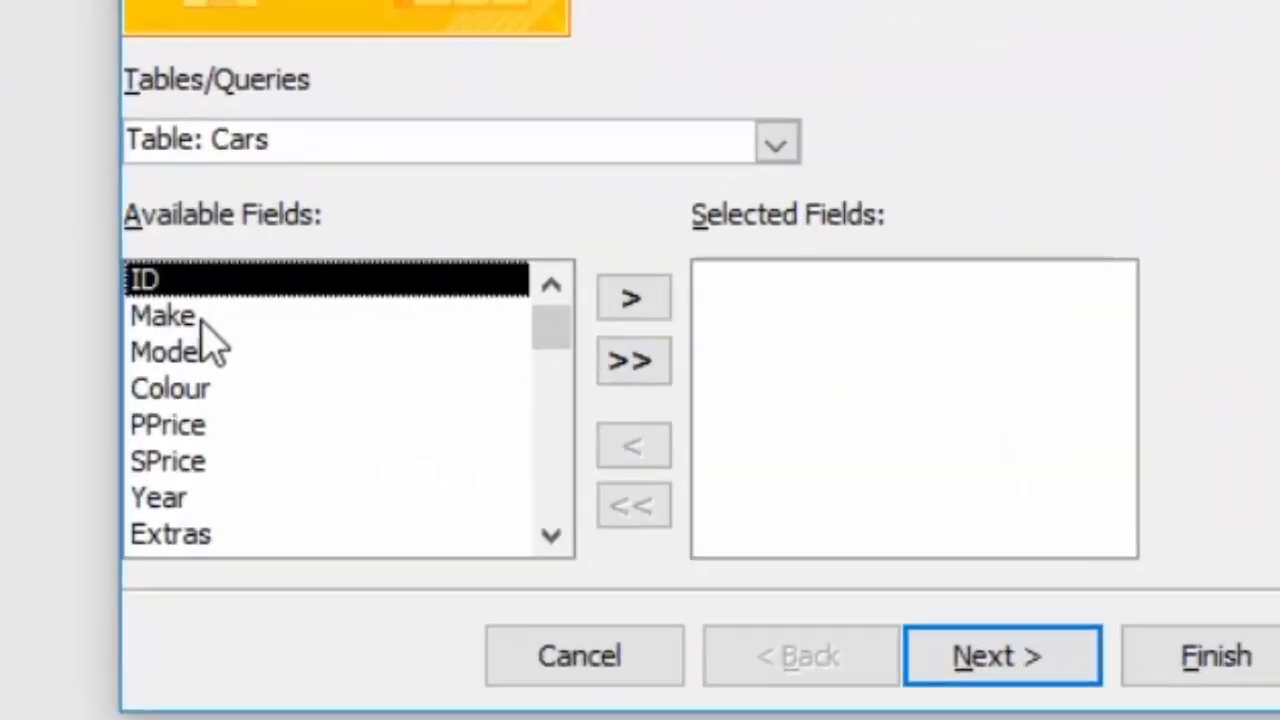
# Add the Make and SPrice fields from the Cars table to the query and proceed to the query type choice.
pyautogui.click(201, 320)
pyautogui.click(628, 302)
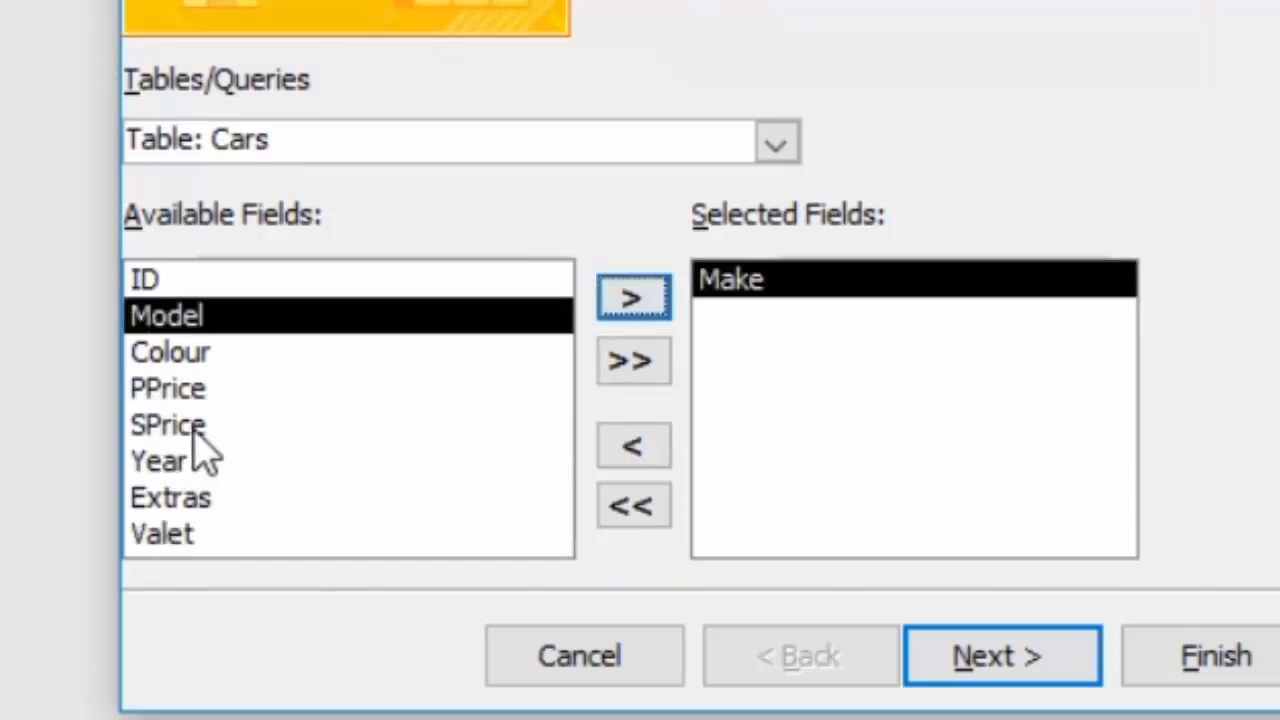
pyautogui.click(197, 430)
pyautogui.click(628, 302)
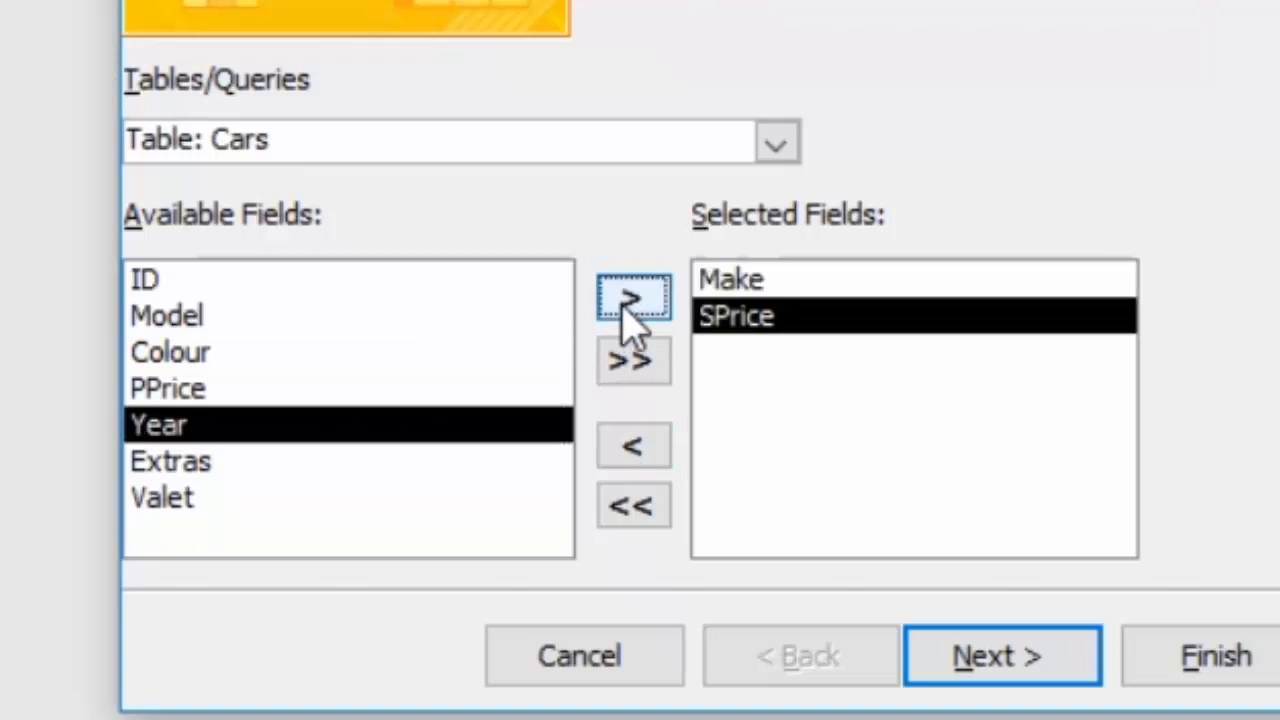
pyautogui.click(1000, 657)
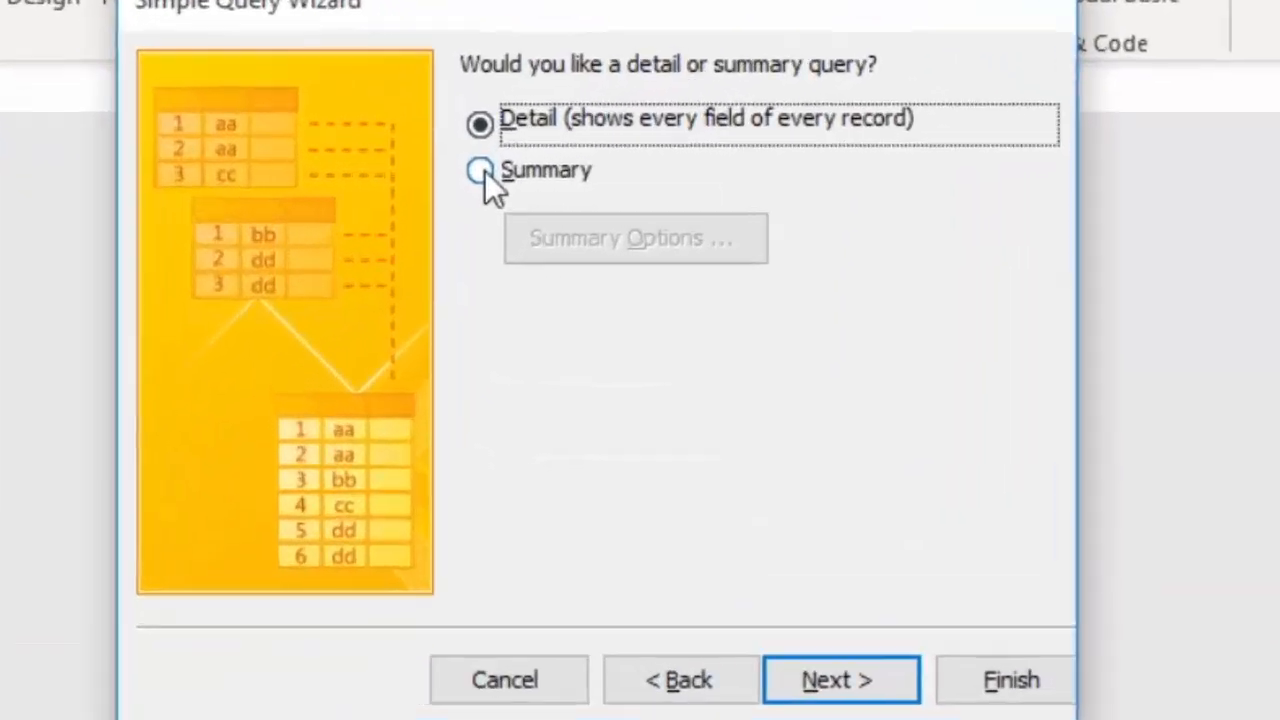
# Make it a summary query calculating the Sum and Avg of SPrice, consulting the Task 18p bullet points in Adobe Reader.
pyautogui.click(592, 181)
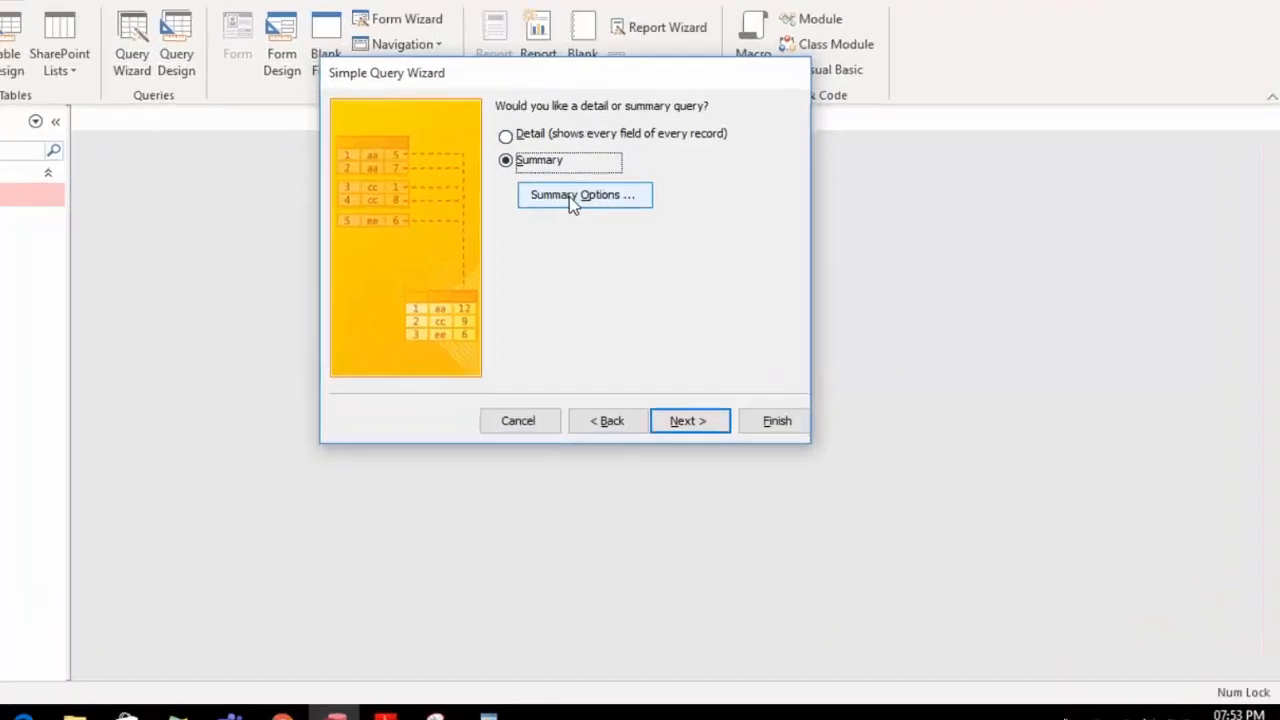
pyautogui.click(636, 213)
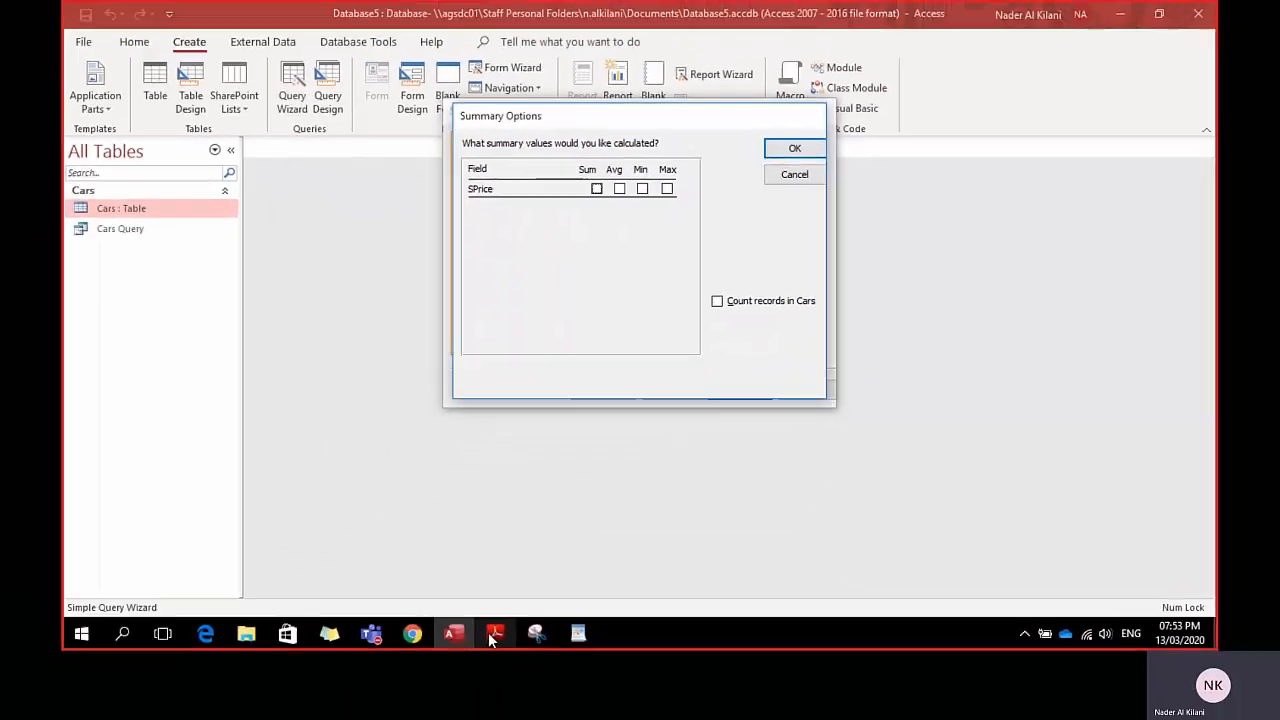
pyautogui.click(492, 637)
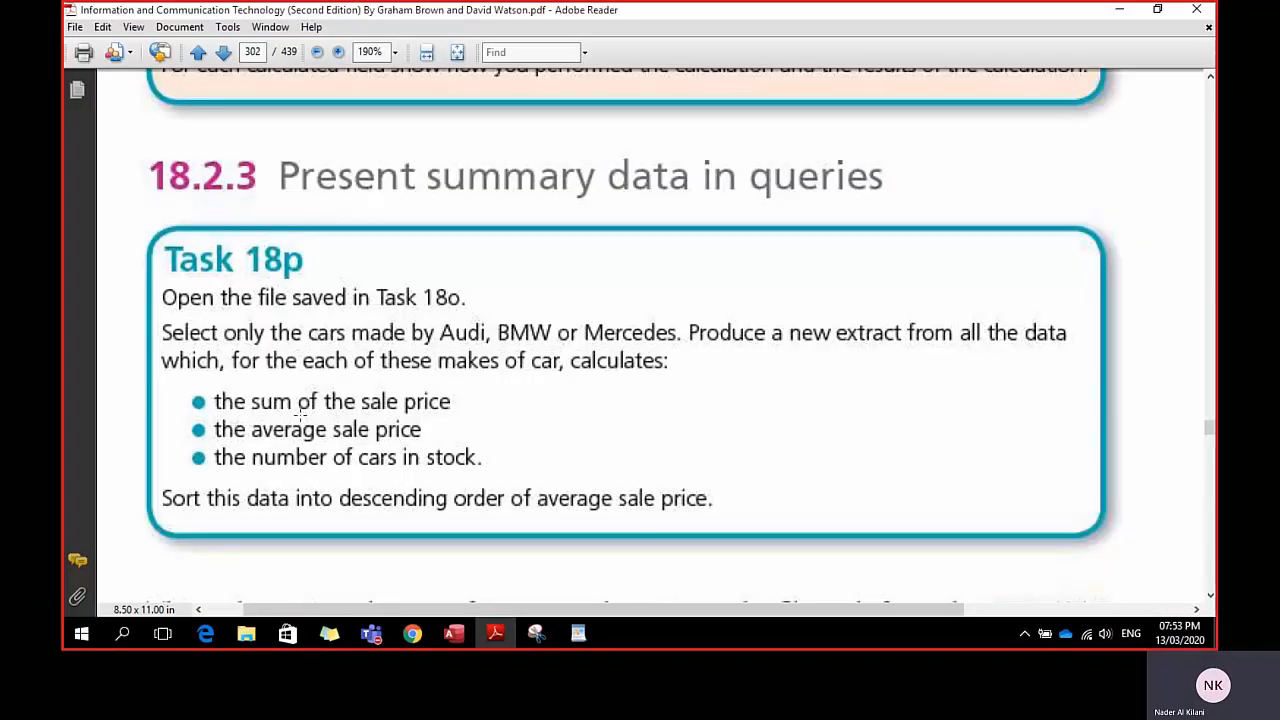
pyautogui.click(455, 634)
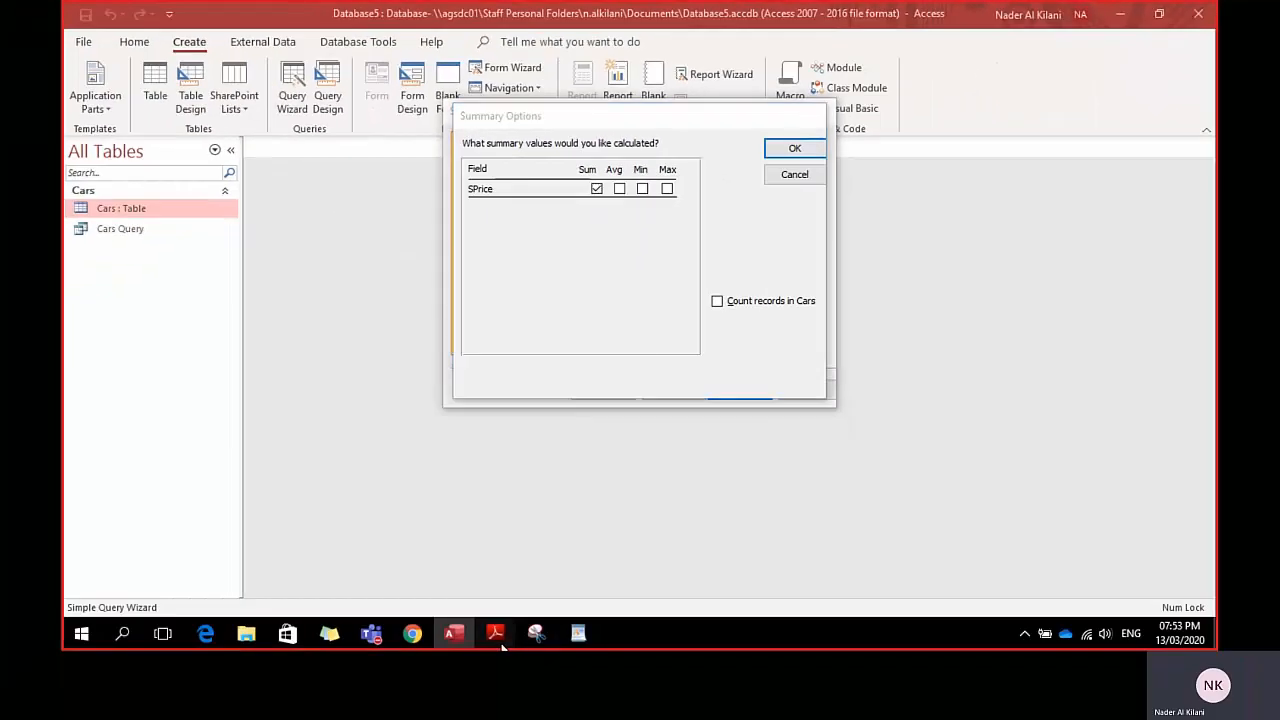
pyautogui.click(498, 638)
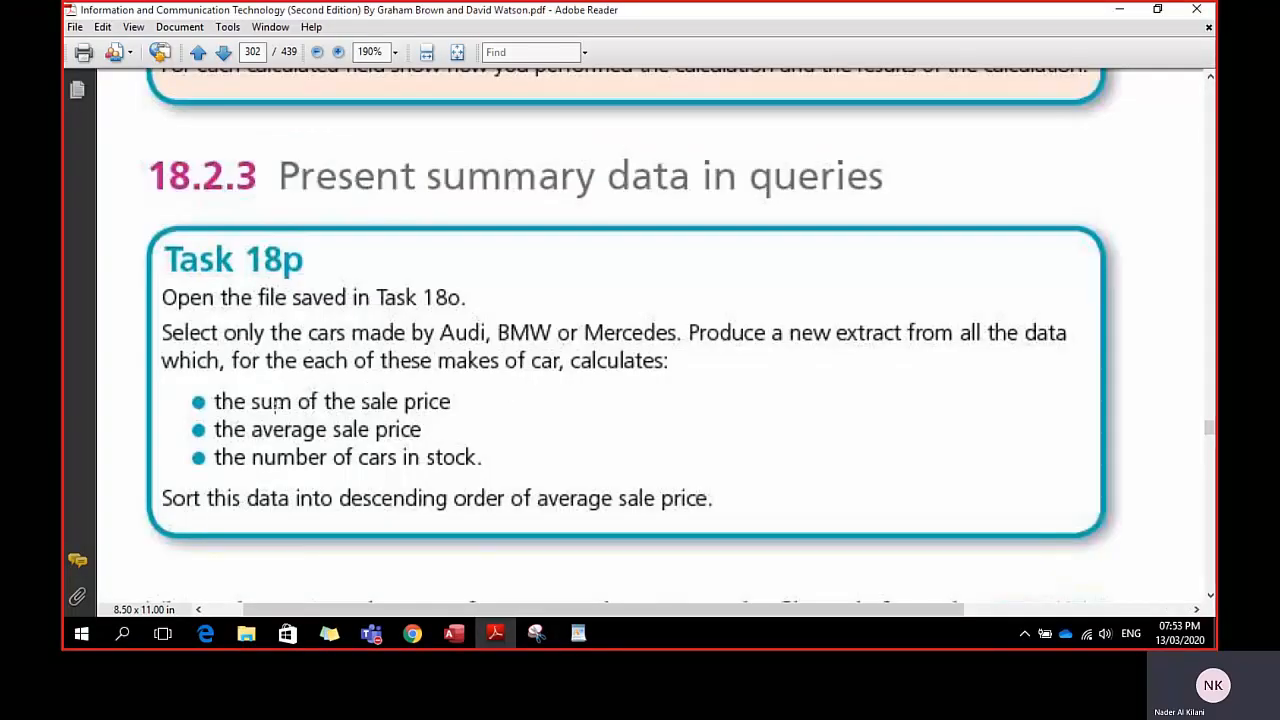
pyautogui.click(494, 633)
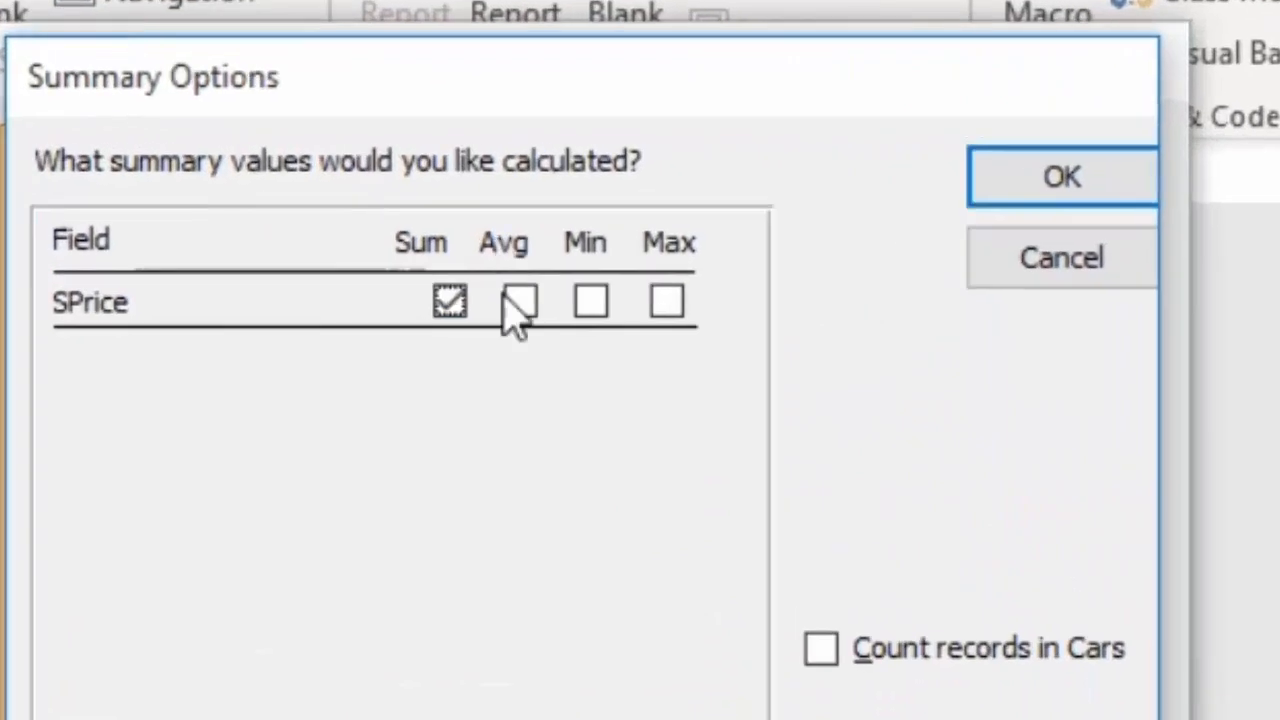
pyautogui.click(520, 302)
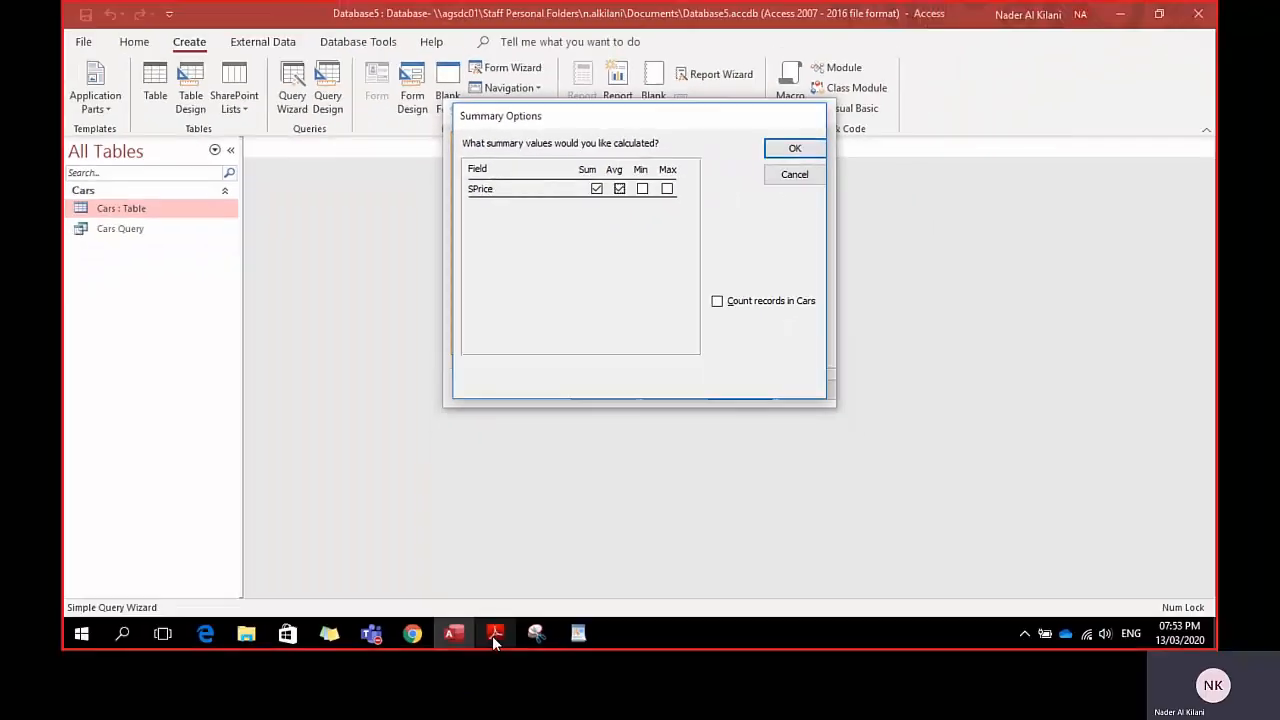
# Check the remaining Task 18p requirement in Adobe Reader, include the count of records in Cars, and accept the summary options.
pyautogui.click(492, 635)
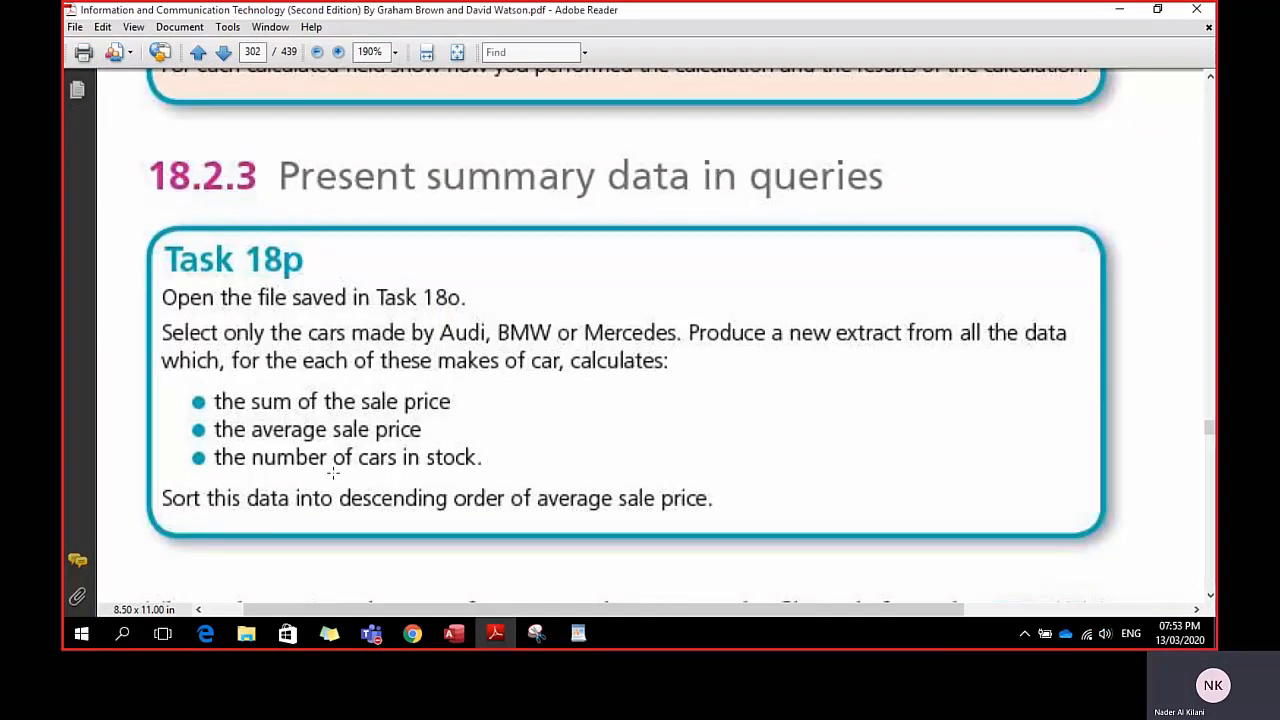
pyautogui.click(454, 633)
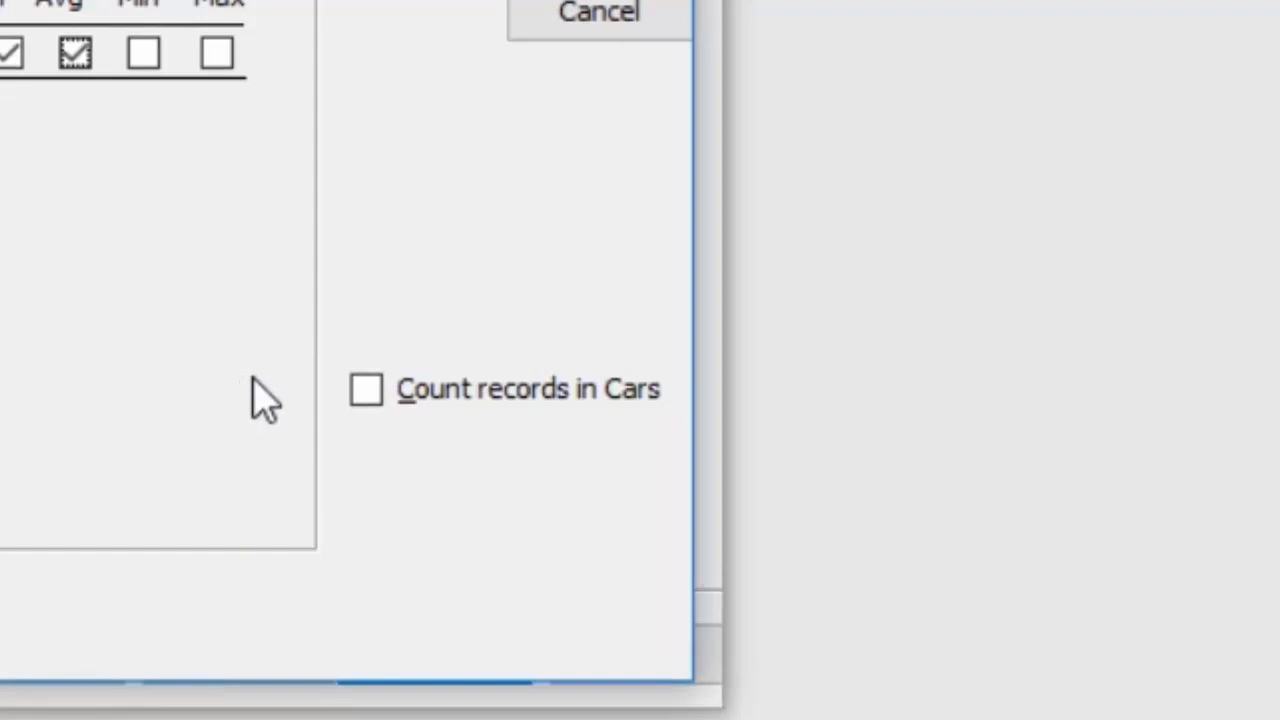
pyautogui.click(367, 391)
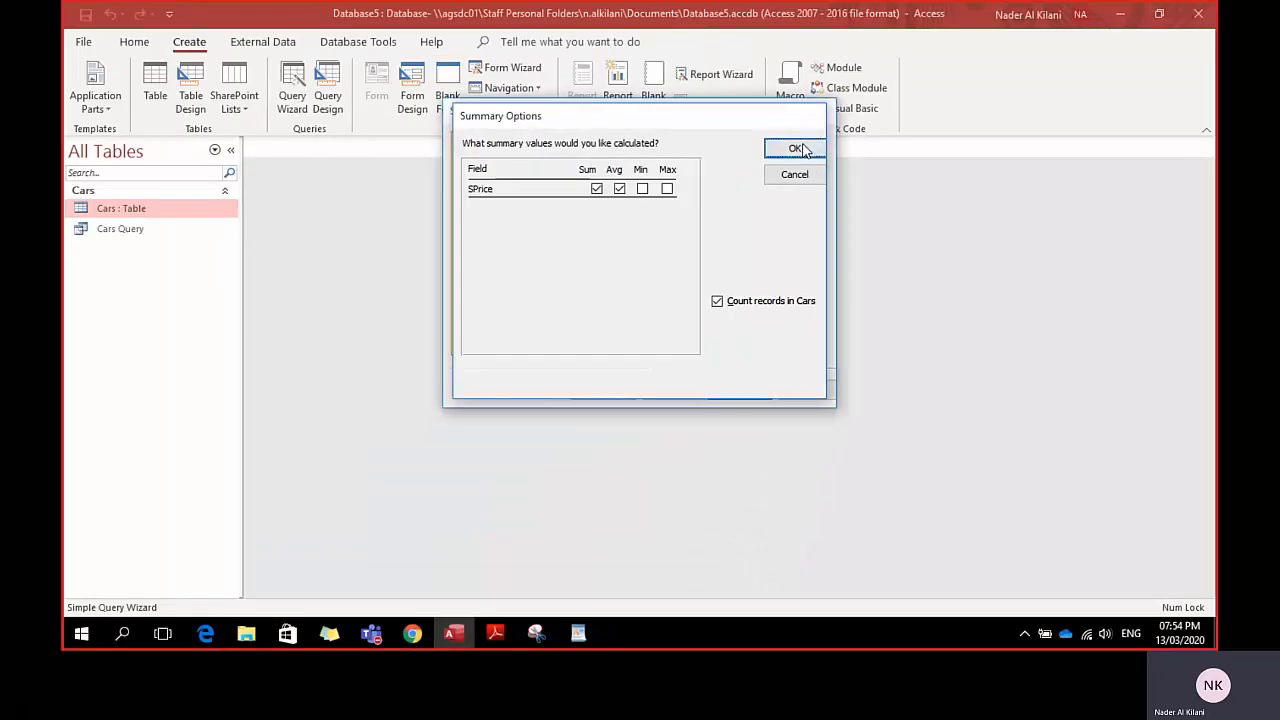
pyautogui.click(797, 149)
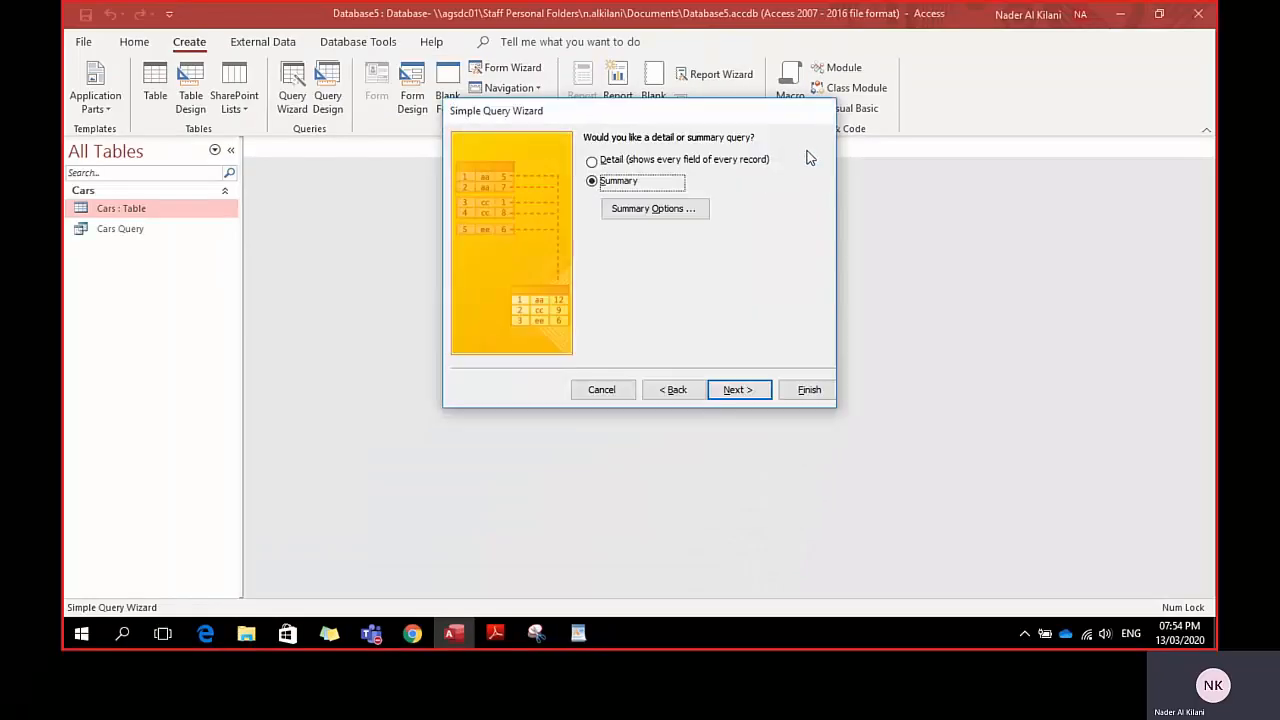
# Keep the title Cars Query1, recheck the required makes in Adobe Reader, and finish the wizard with the option to modify the query design.
pyautogui.click(733, 390)
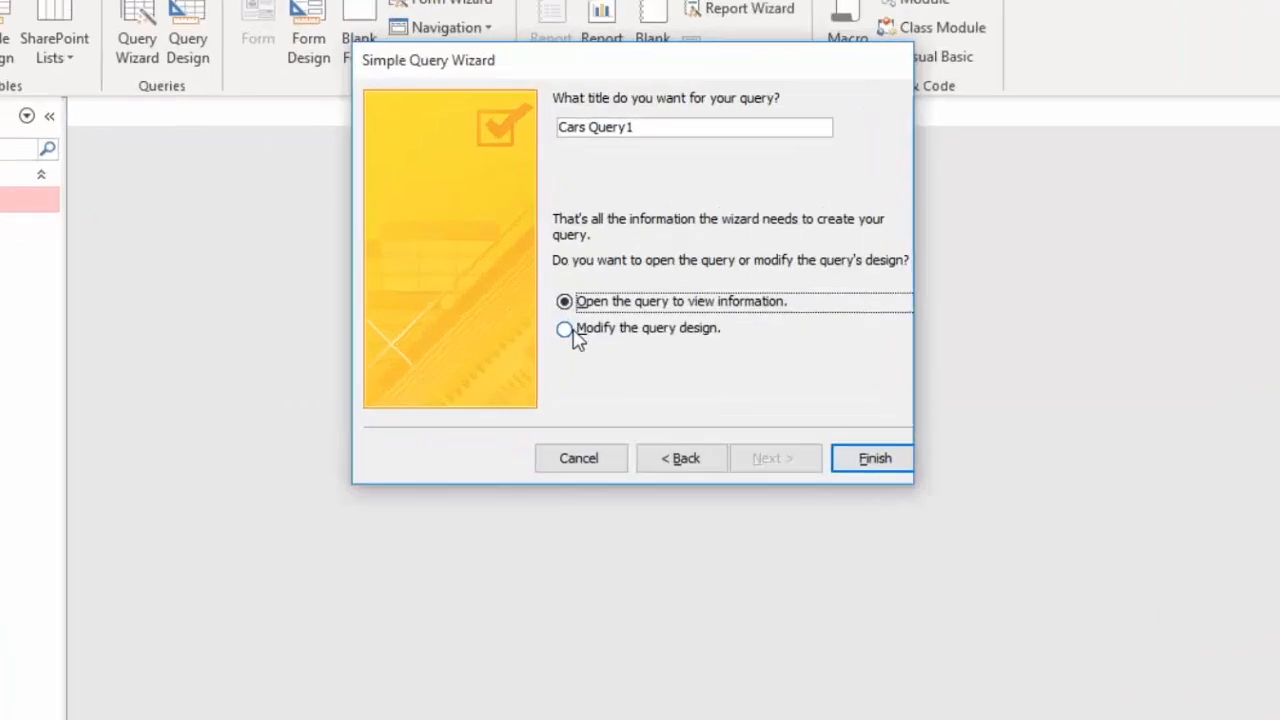
pyautogui.click(594, 300)
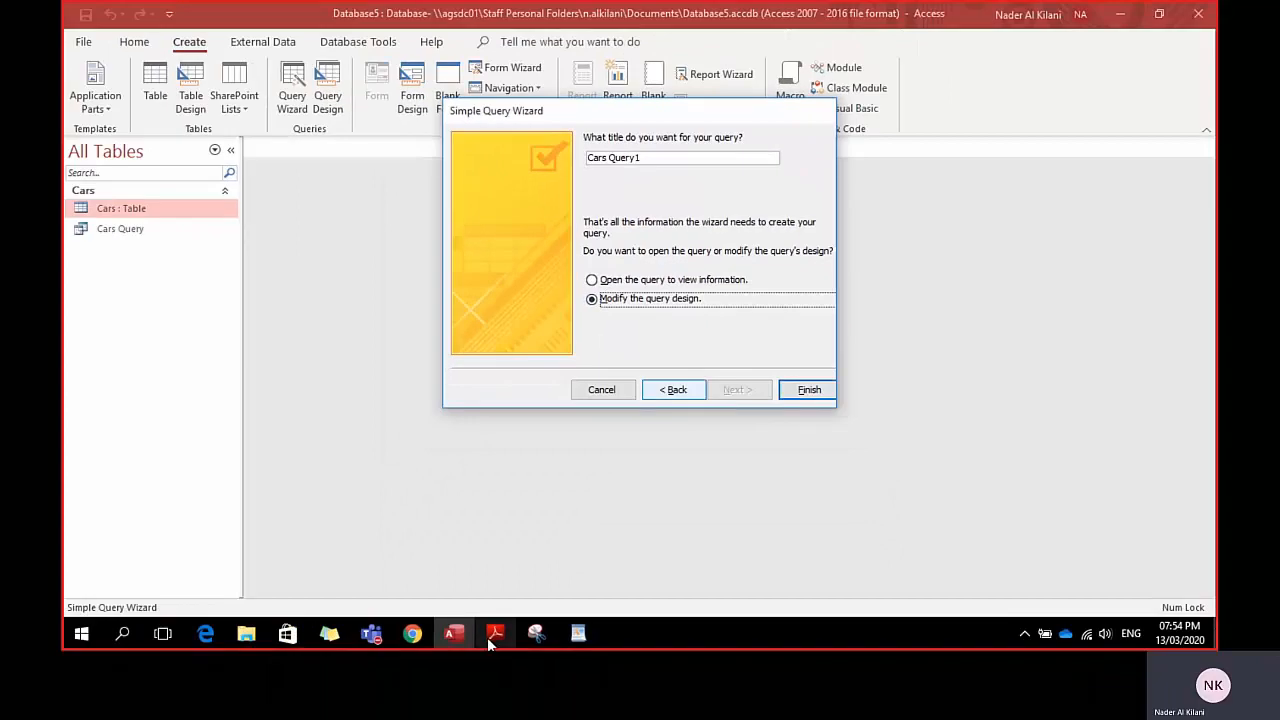
pyautogui.click(478, 677)
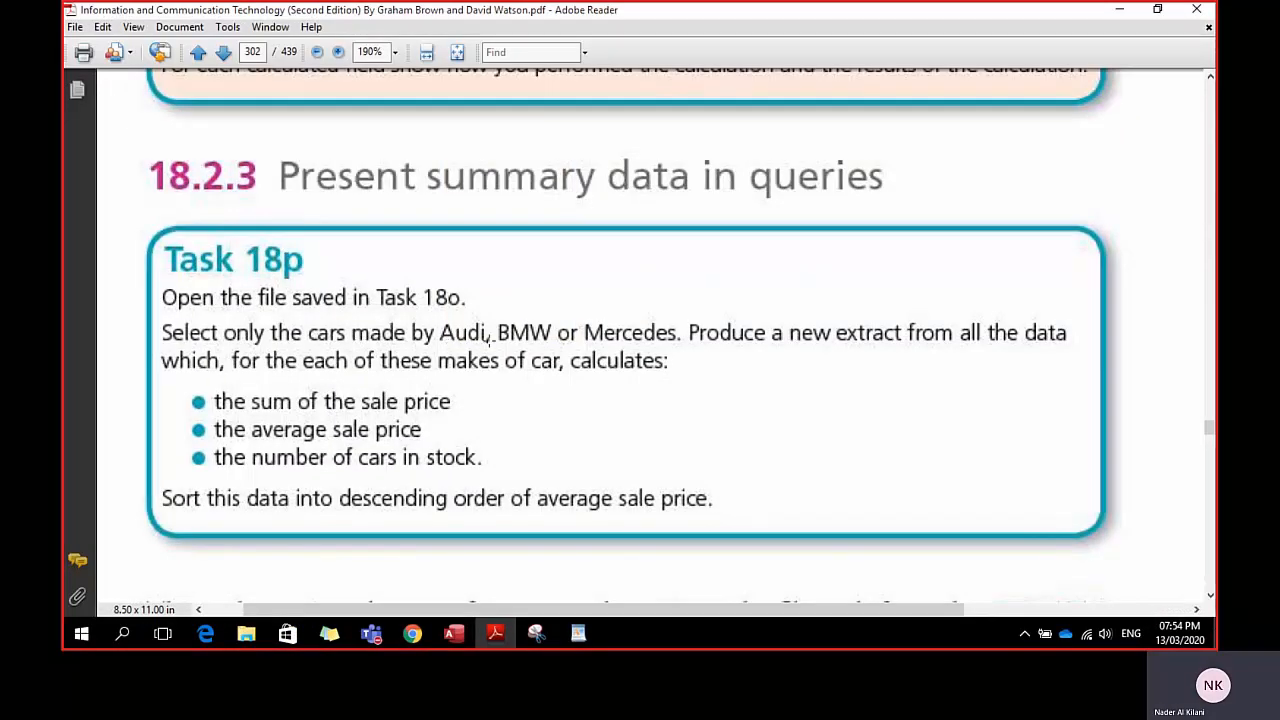
pyautogui.moveTo(497, 637)
pyautogui.click(462, 632)
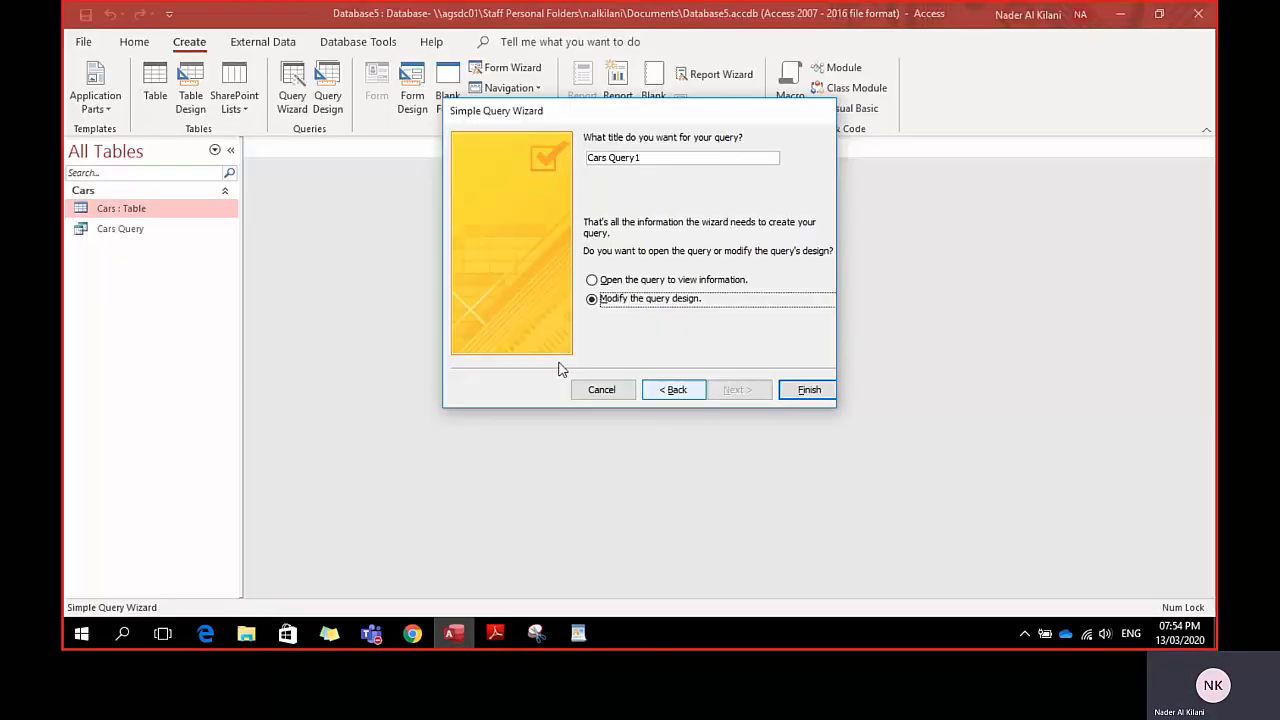
pyautogui.click(808, 392)
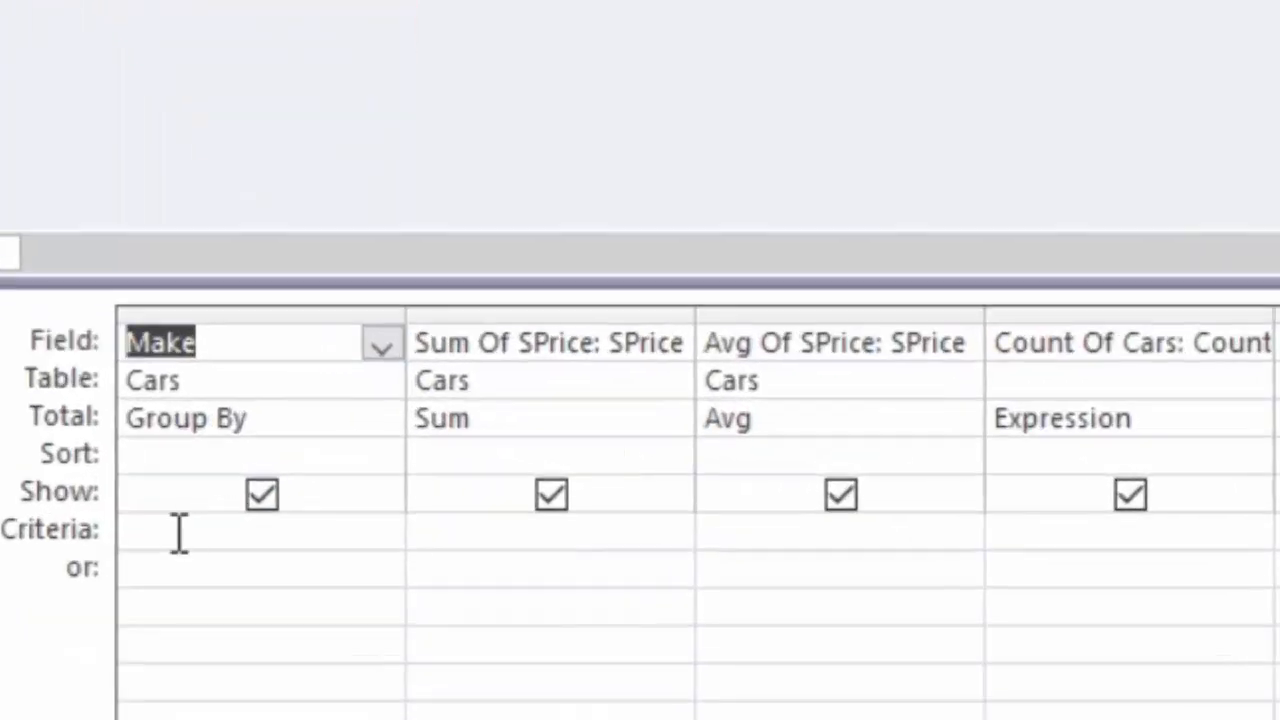
# Enter "audi or bmw or mercedes" as the criteria for the Make field.
pyautogui.click(178, 533)
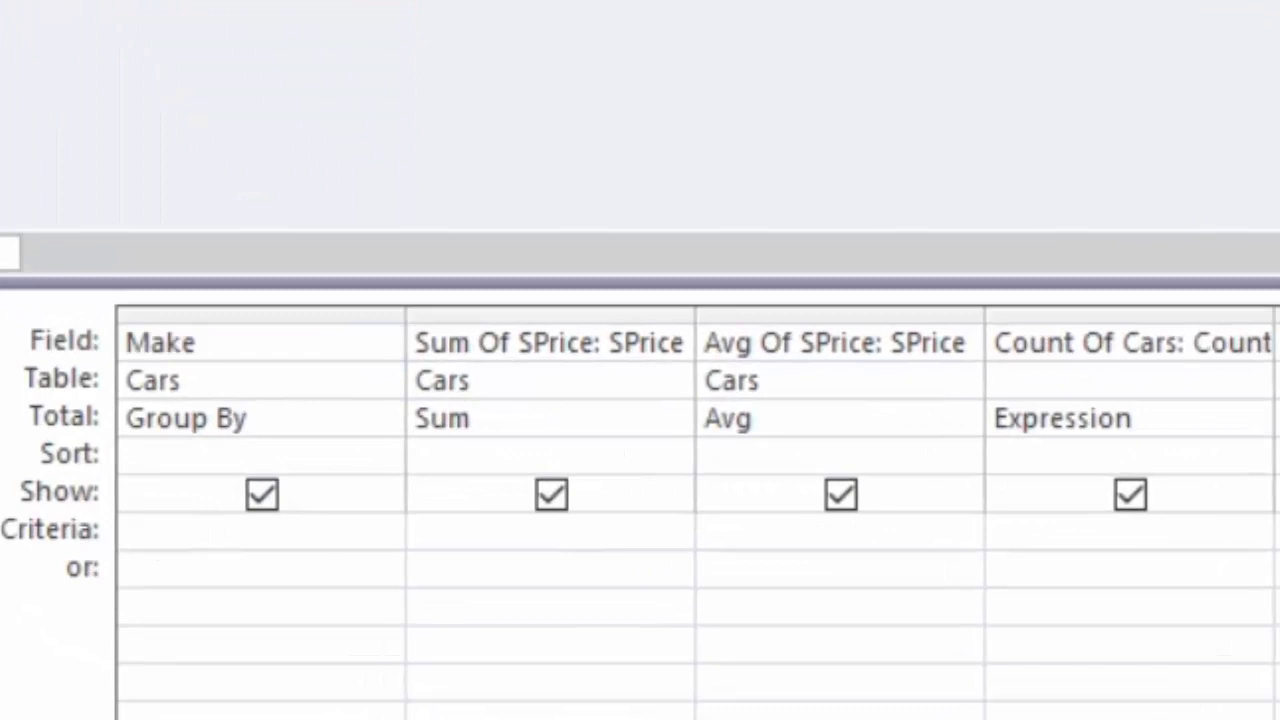
pyautogui.write('audi ')
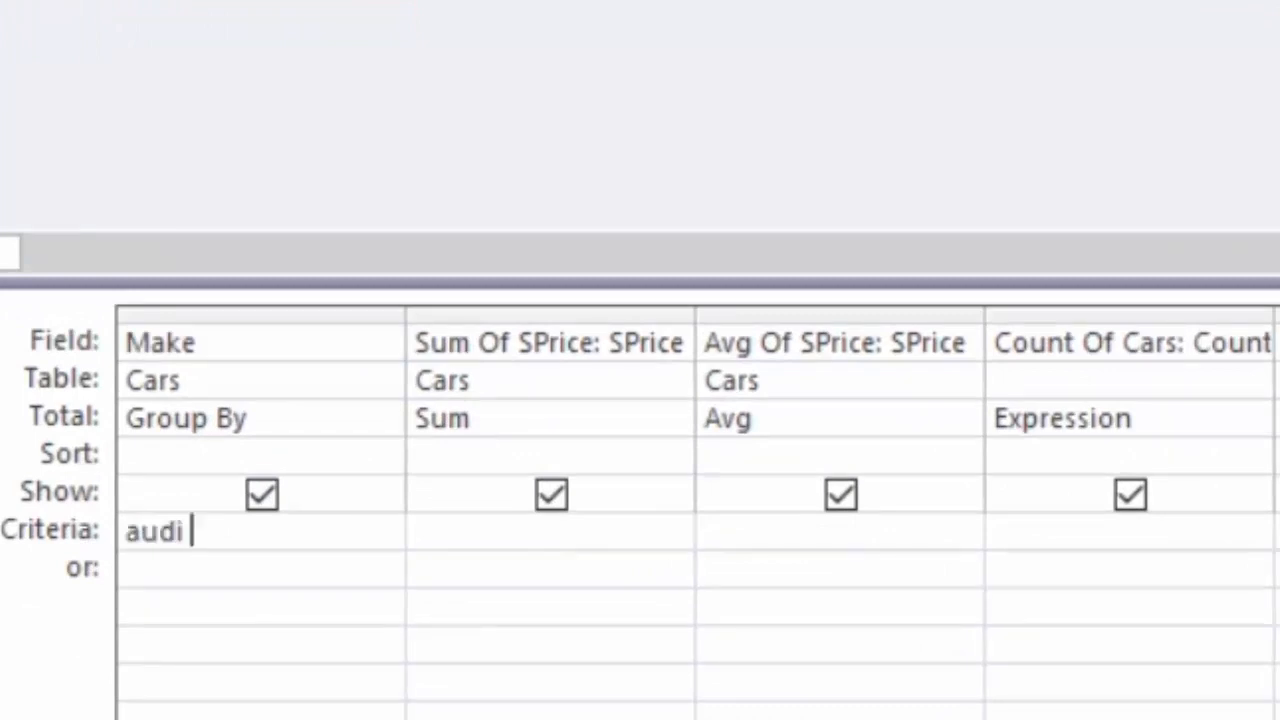
pyautogui.write('or ')
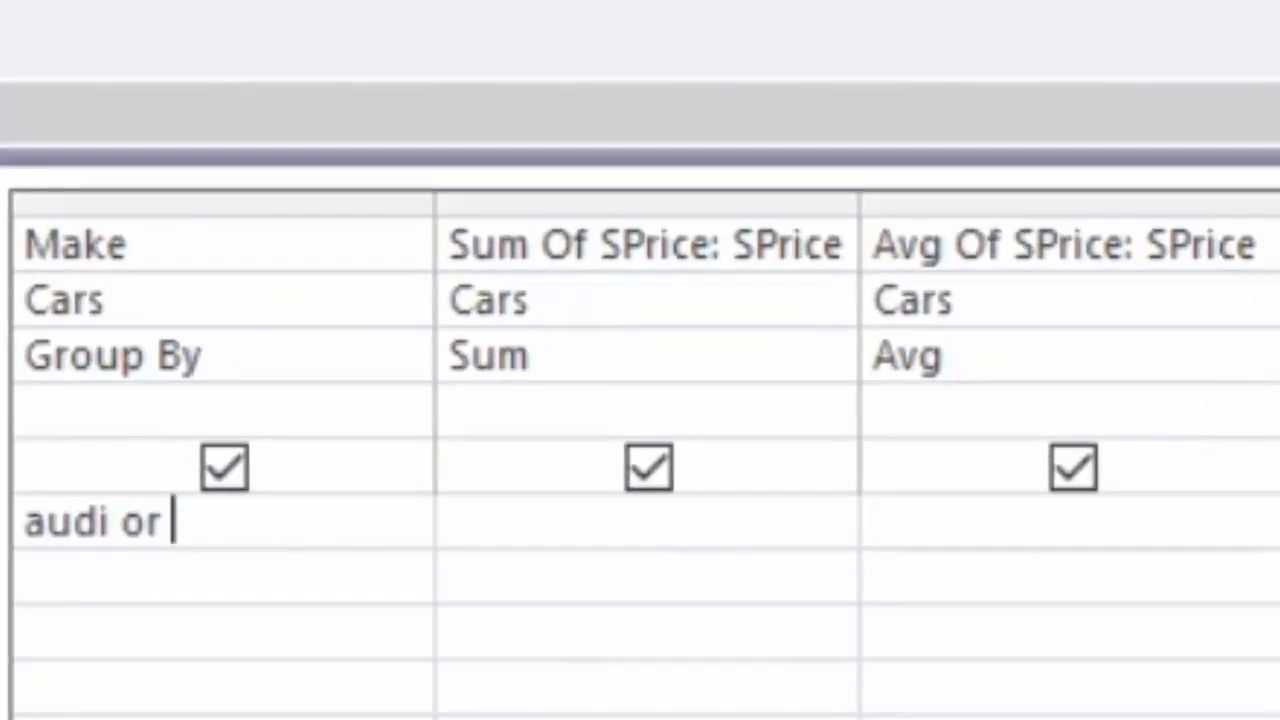
pyautogui.write('bmw ')
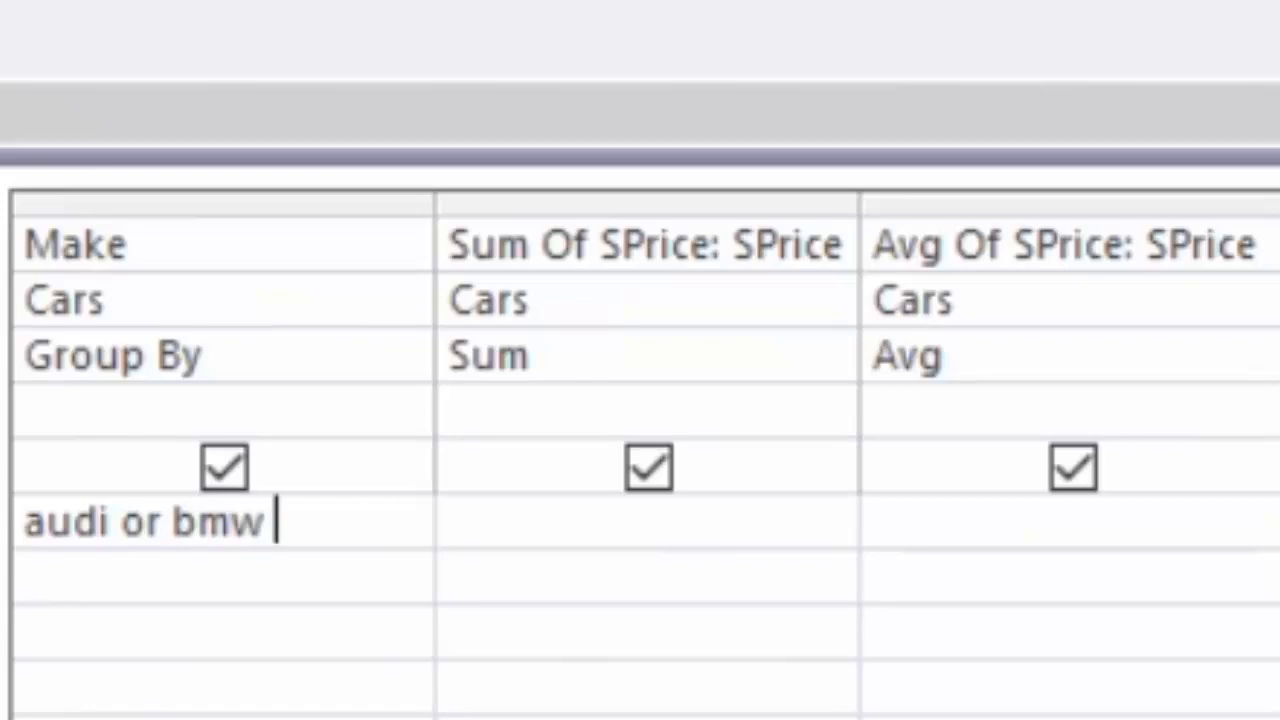
pyautogui.write('or me')
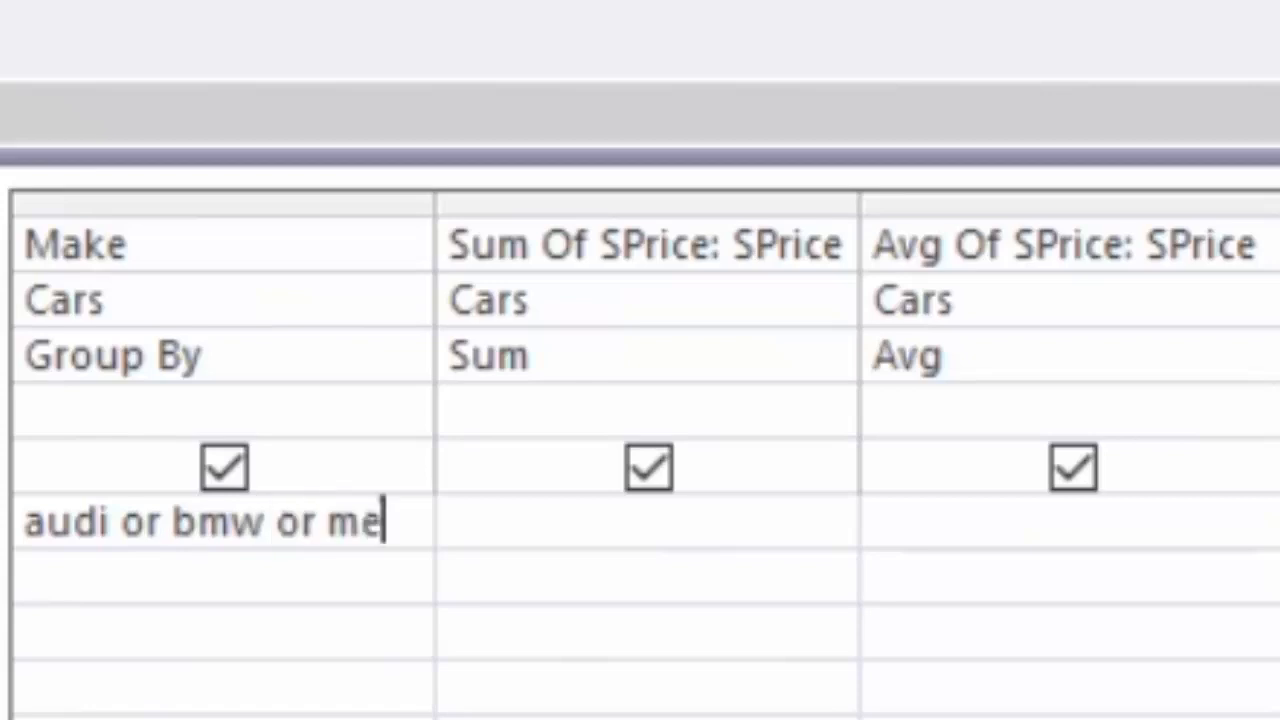
pyautogui.write('rcedes')
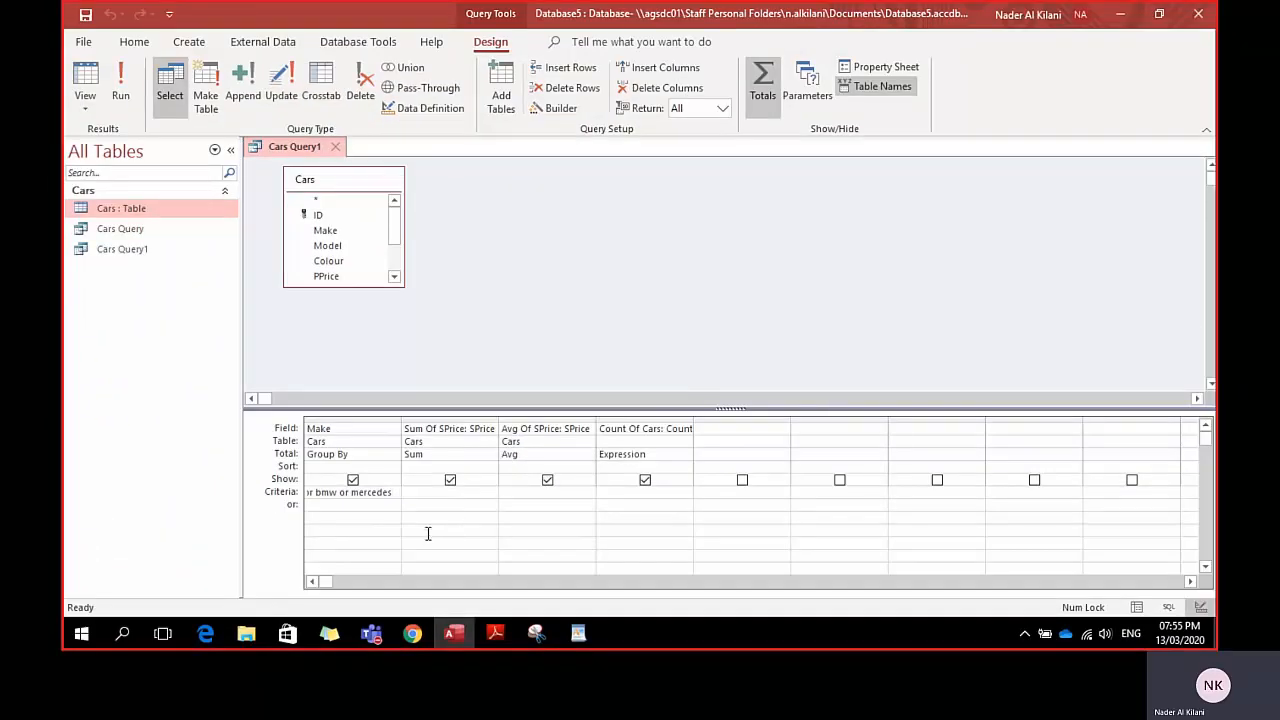
# Commit the Make criteria and widen the Make, Sum Of SPrice, Avg Of SPrice and Count Of Cars columns in the query design grid.
pyautogui.click(428, 532)
pyautogui.moveTo(399, 419); pyautogui.dragTo(496, 420)
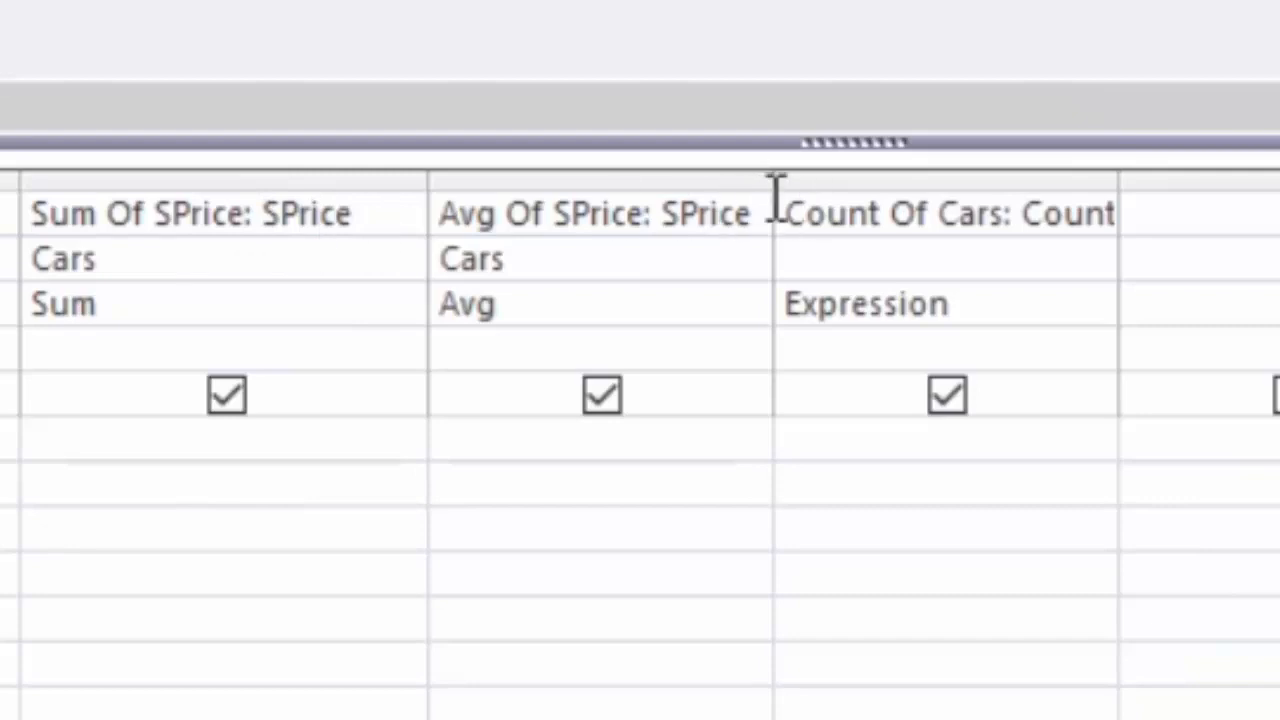
pyautogui.moveTo(766, 187); pyautogui.dragTo(826, 187)
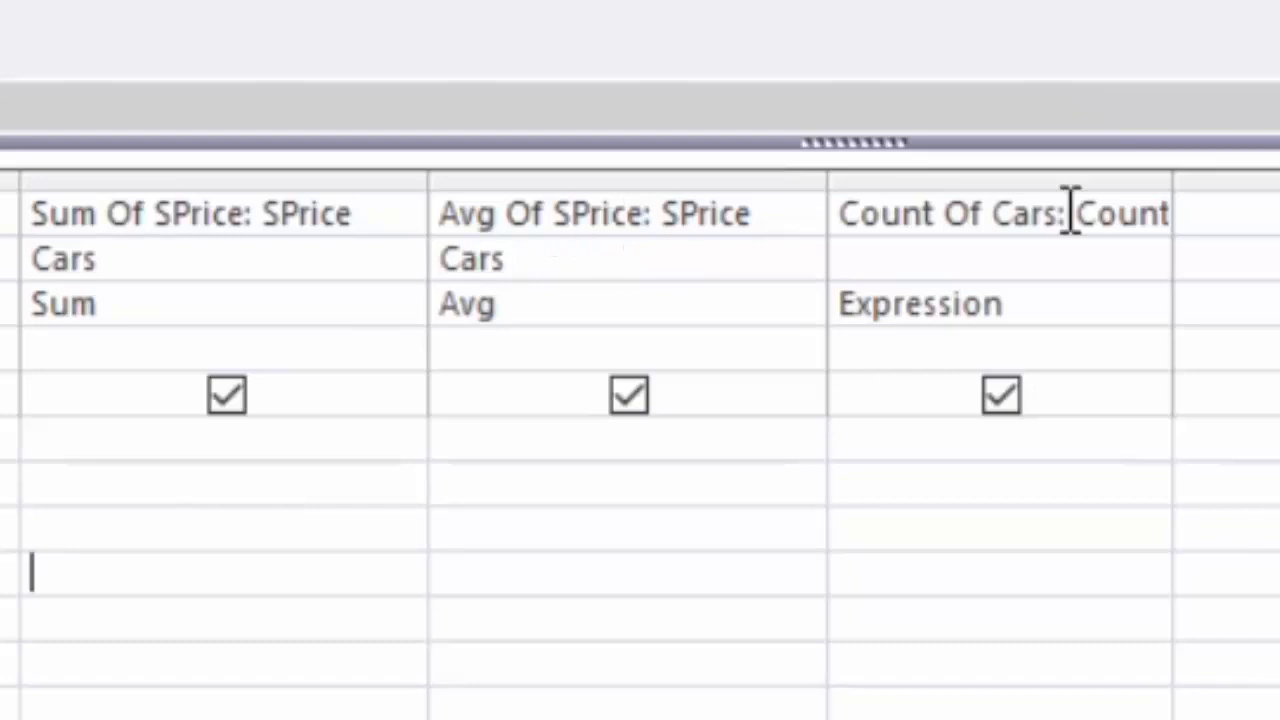
pyautogui.doubleClick(1170, 177)
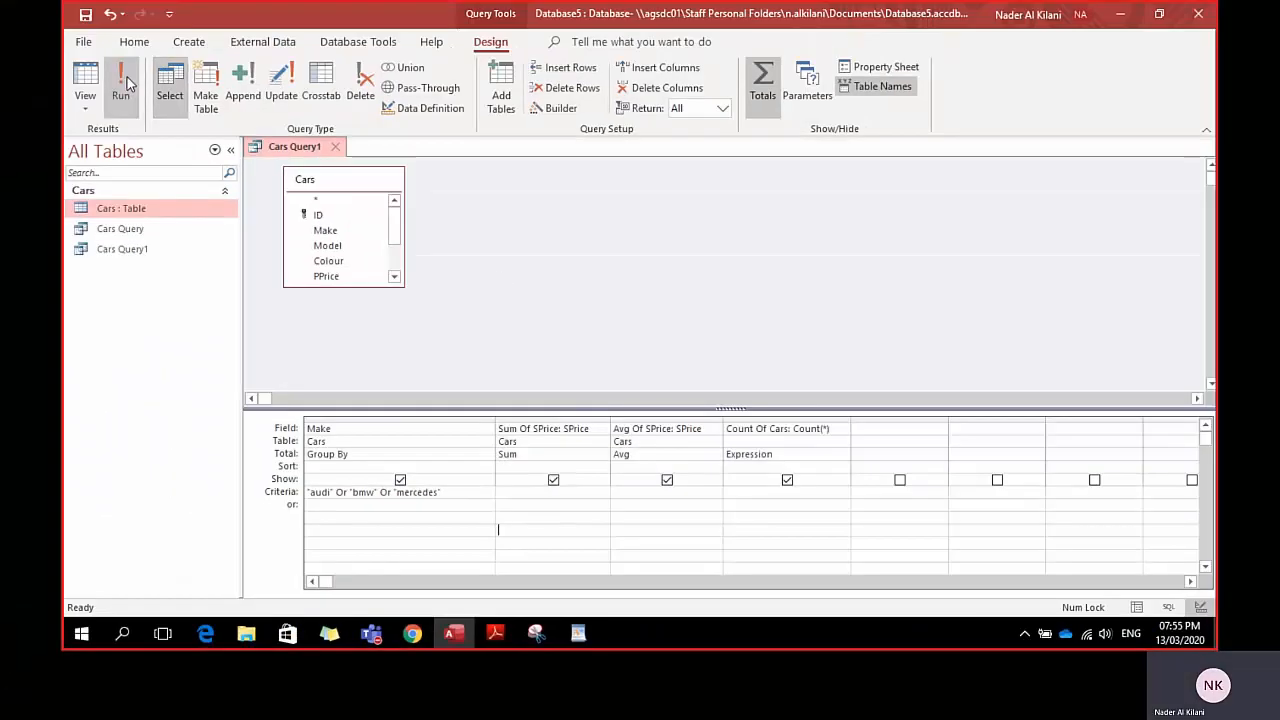
# Run the query and fit the Sum Of SPrice, Avg Of SPrice and Count Of Cars result columns to their headings.
pyautogui.click(121, 86)
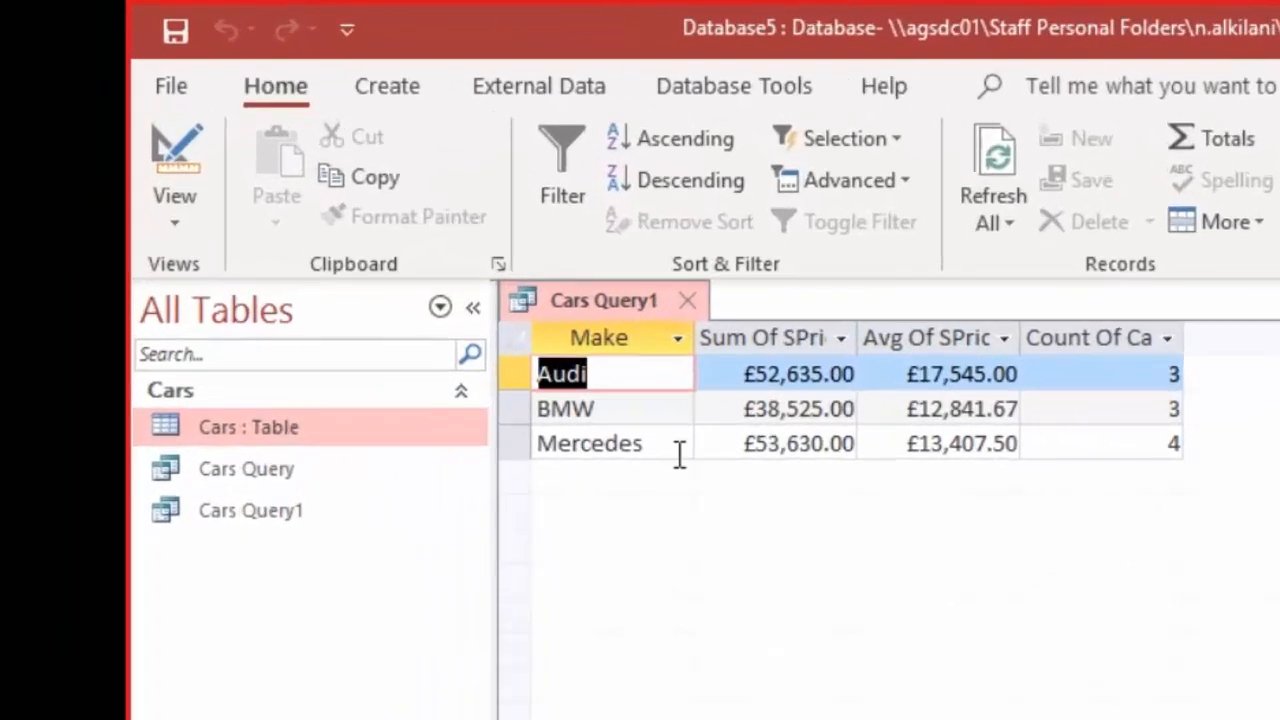
pyautogui.doubleClick(857, 325)
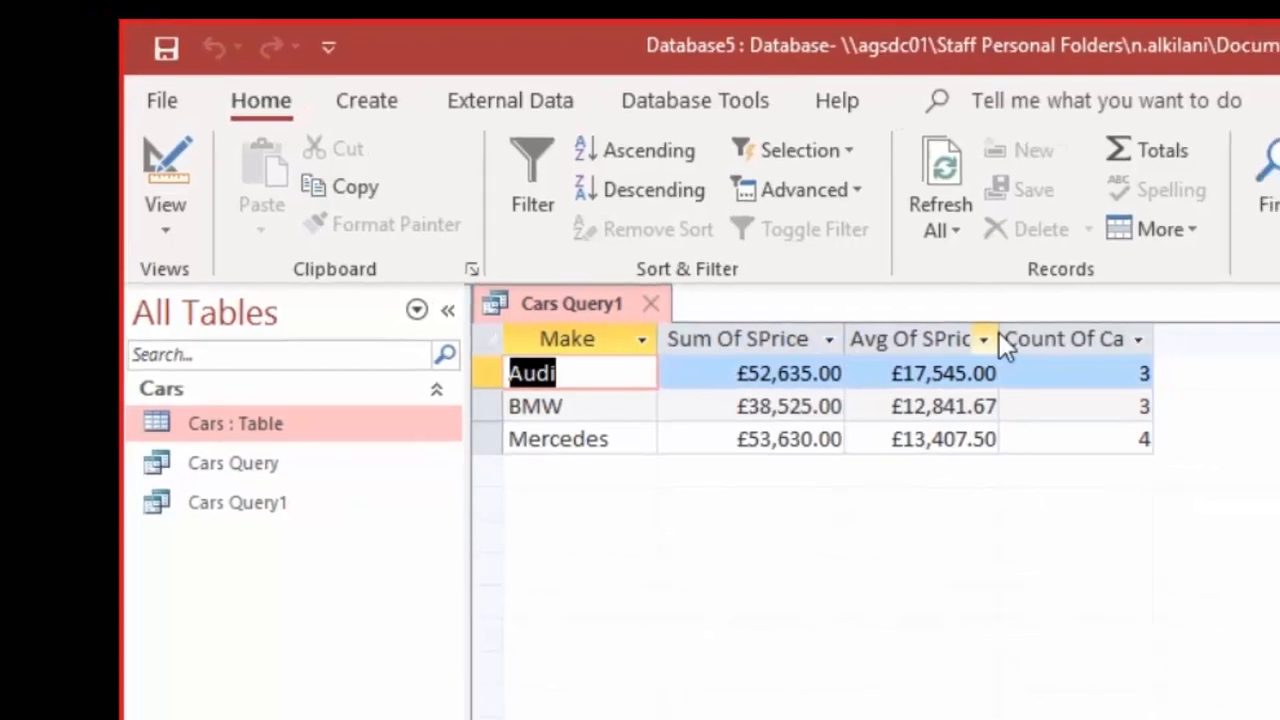
pyautogui.doubleClick(967, 333)
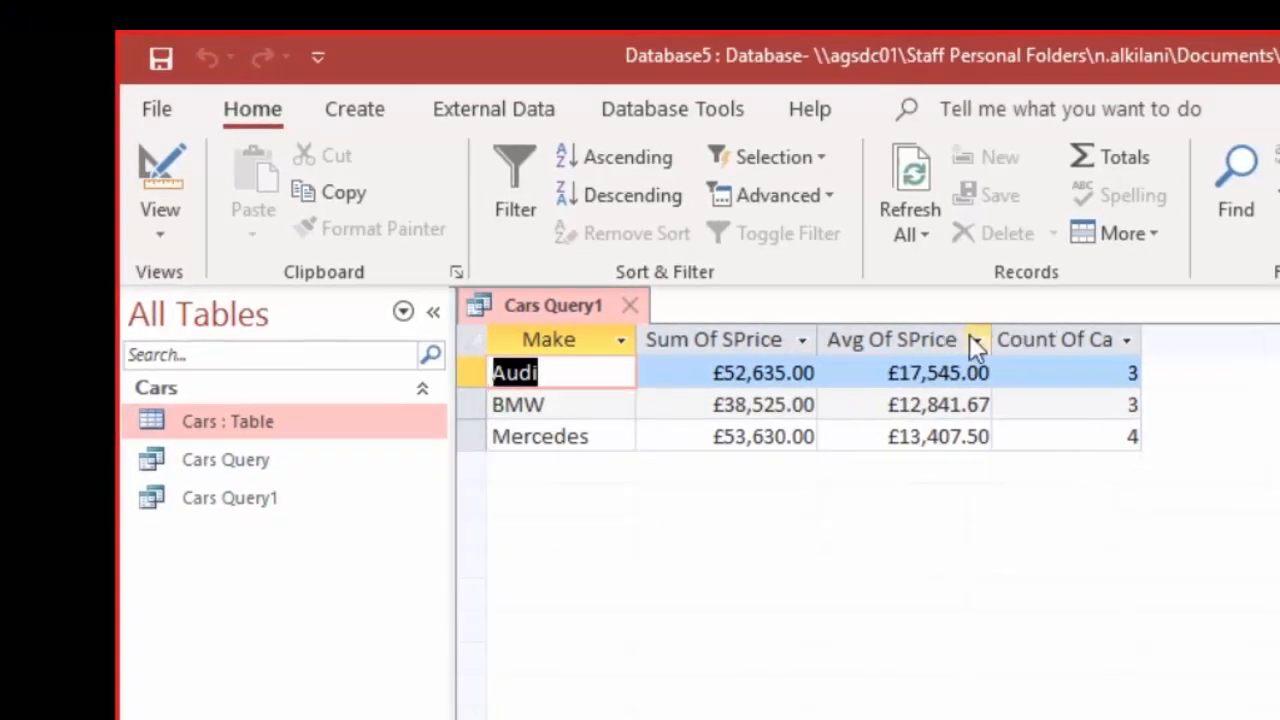
pyautogui.doubleClick(1141, 335)
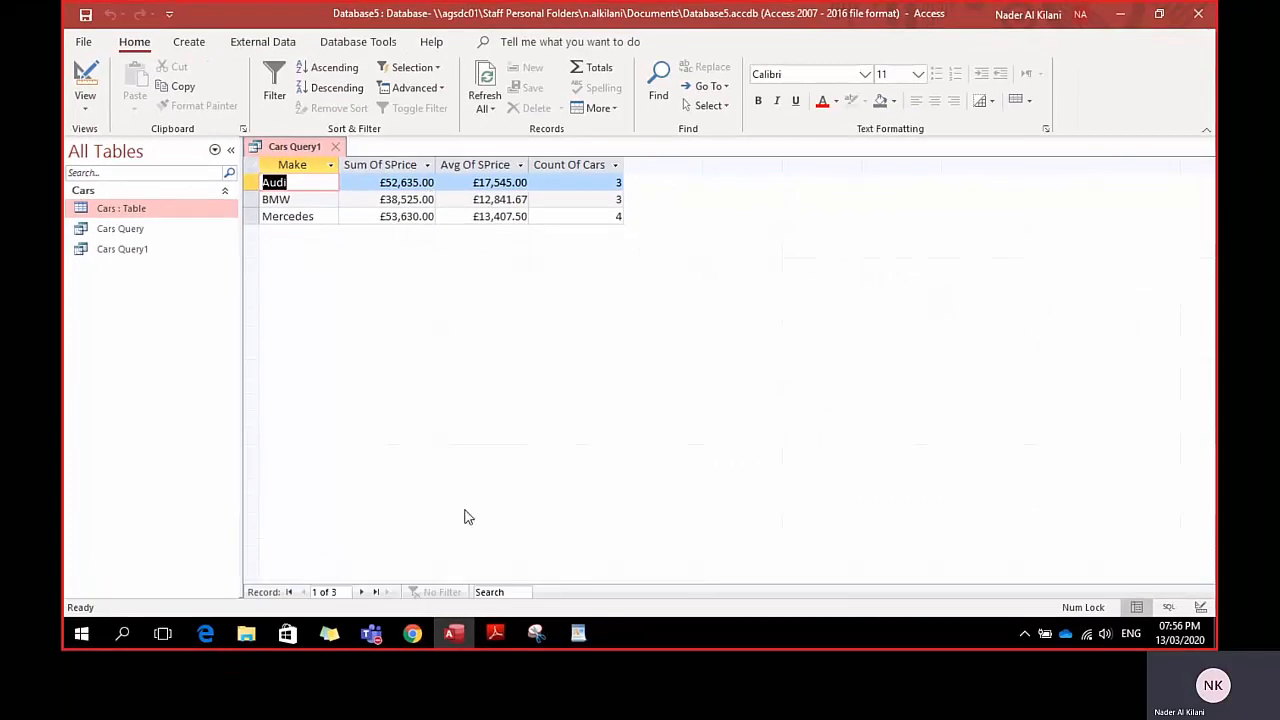
# Switch to Adobe Reader to check the query results against the Task 18p requirements.
pyautogui.click(495, 633)
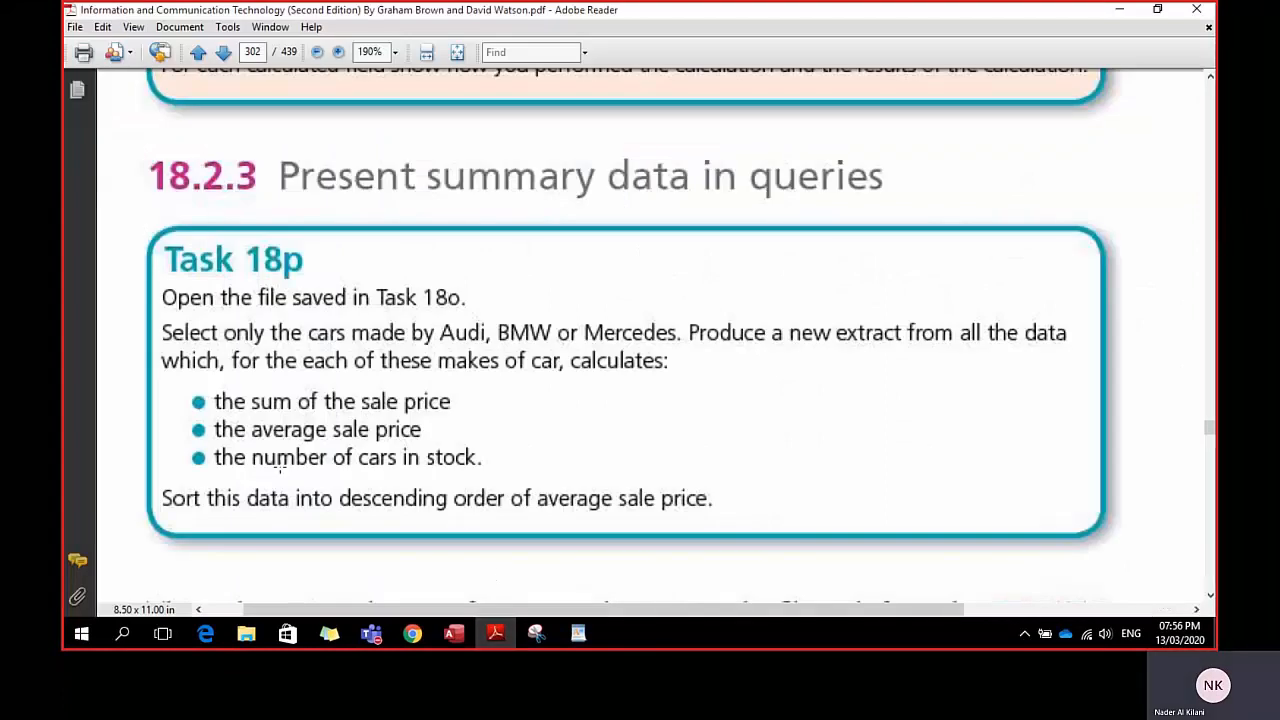